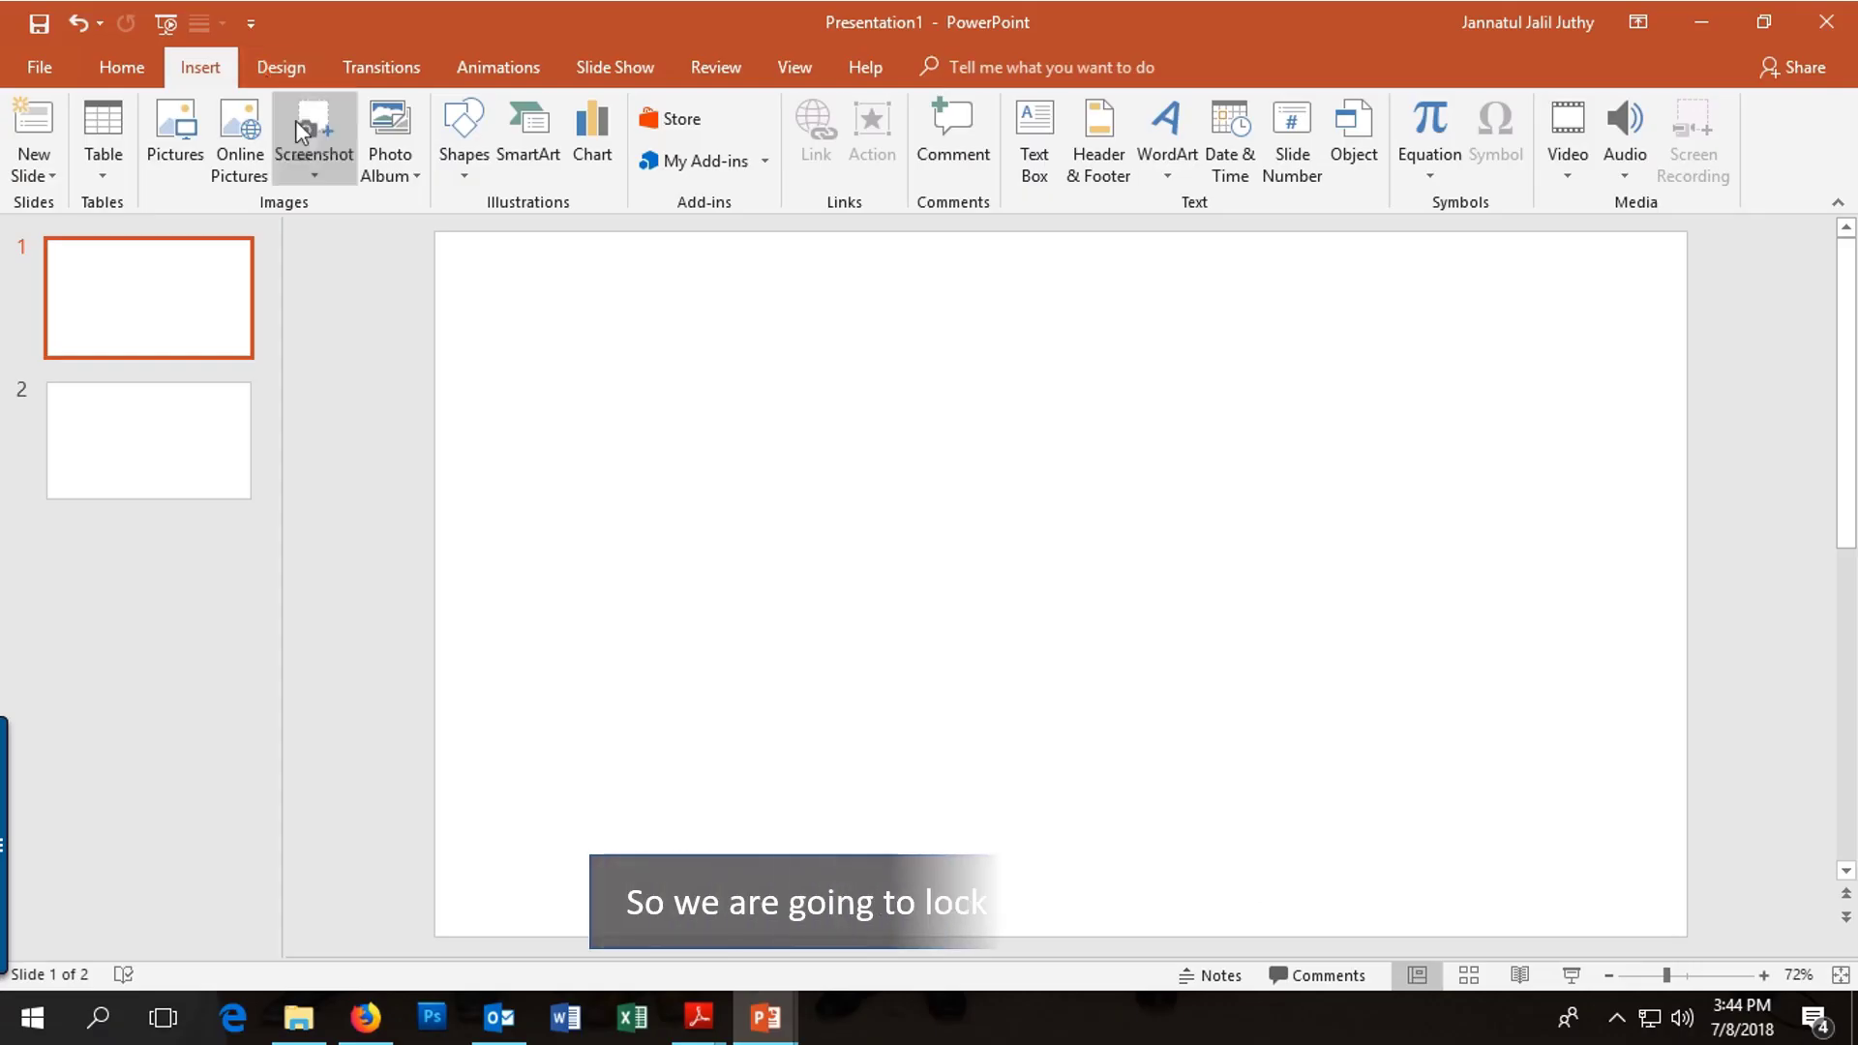
# Step: Insert the tatra-national-park photo on slide 1 and stretch it to 13.33" × 7.5"
pyautogui.click(175, 136)
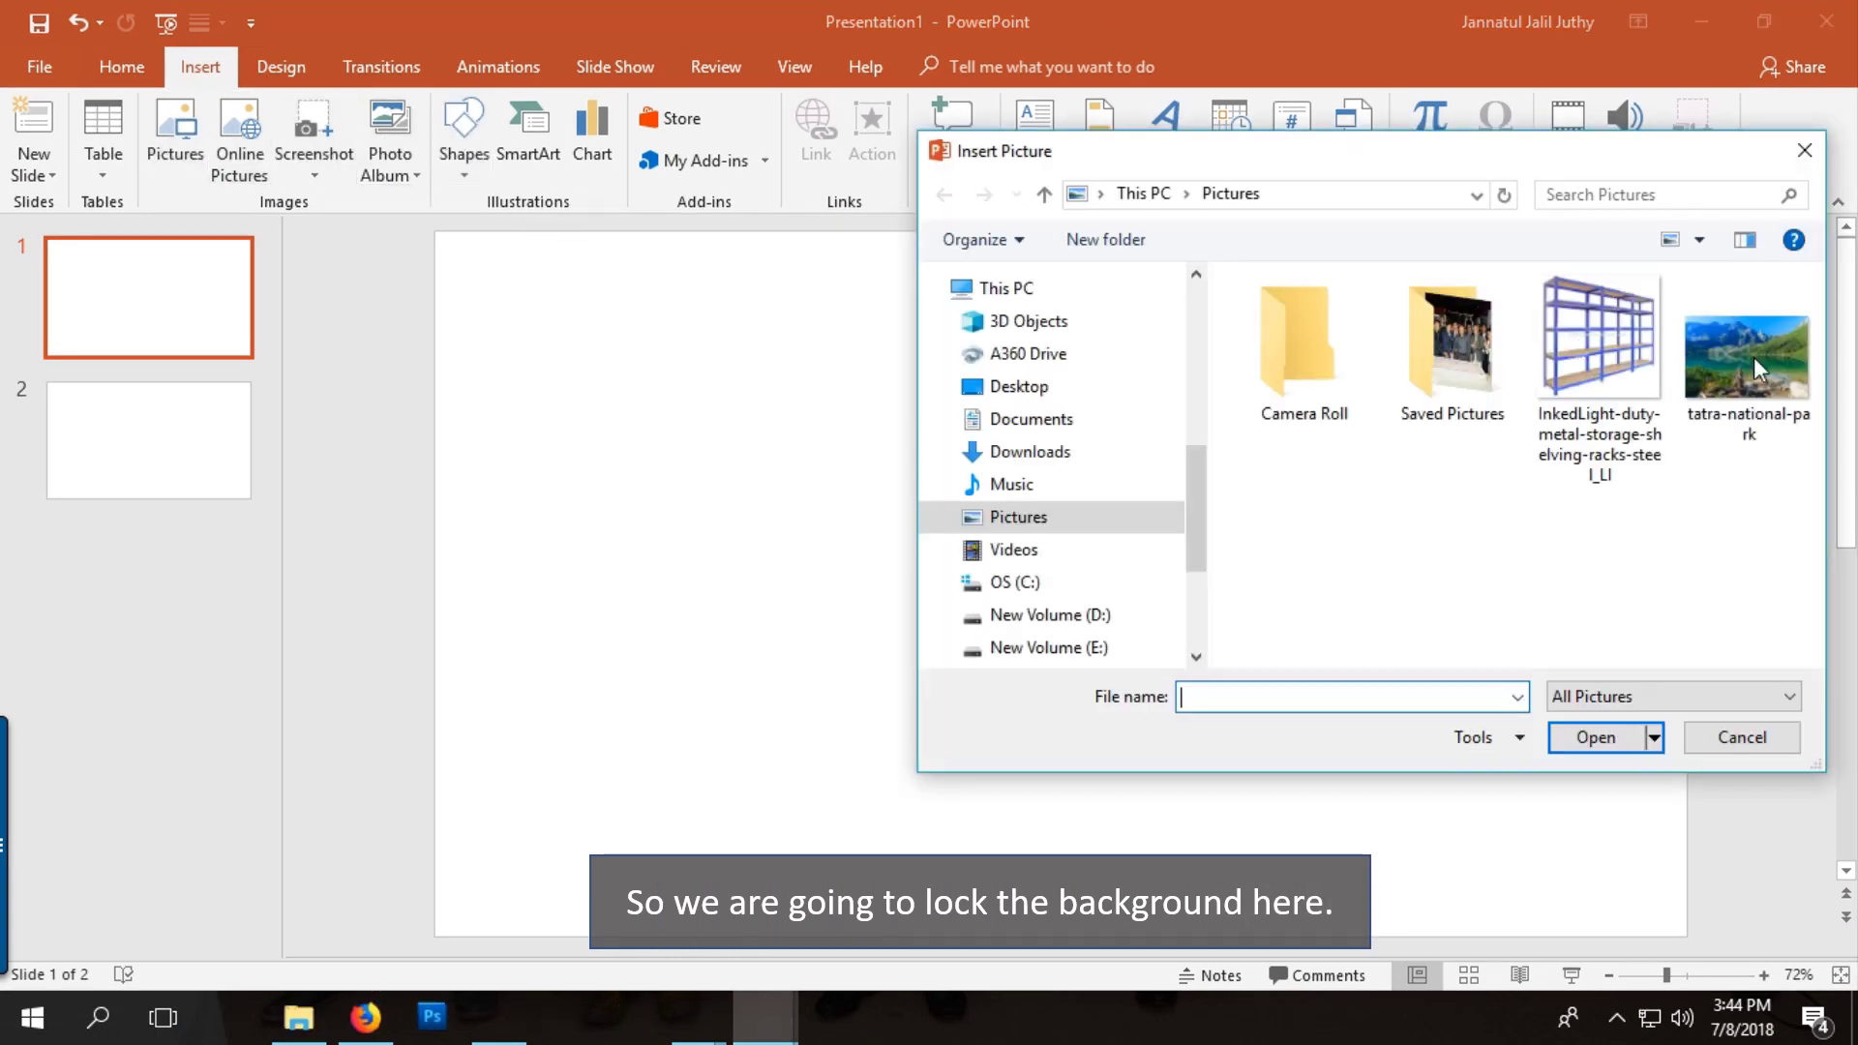
pyautogui.doubleClick(1756, 367)
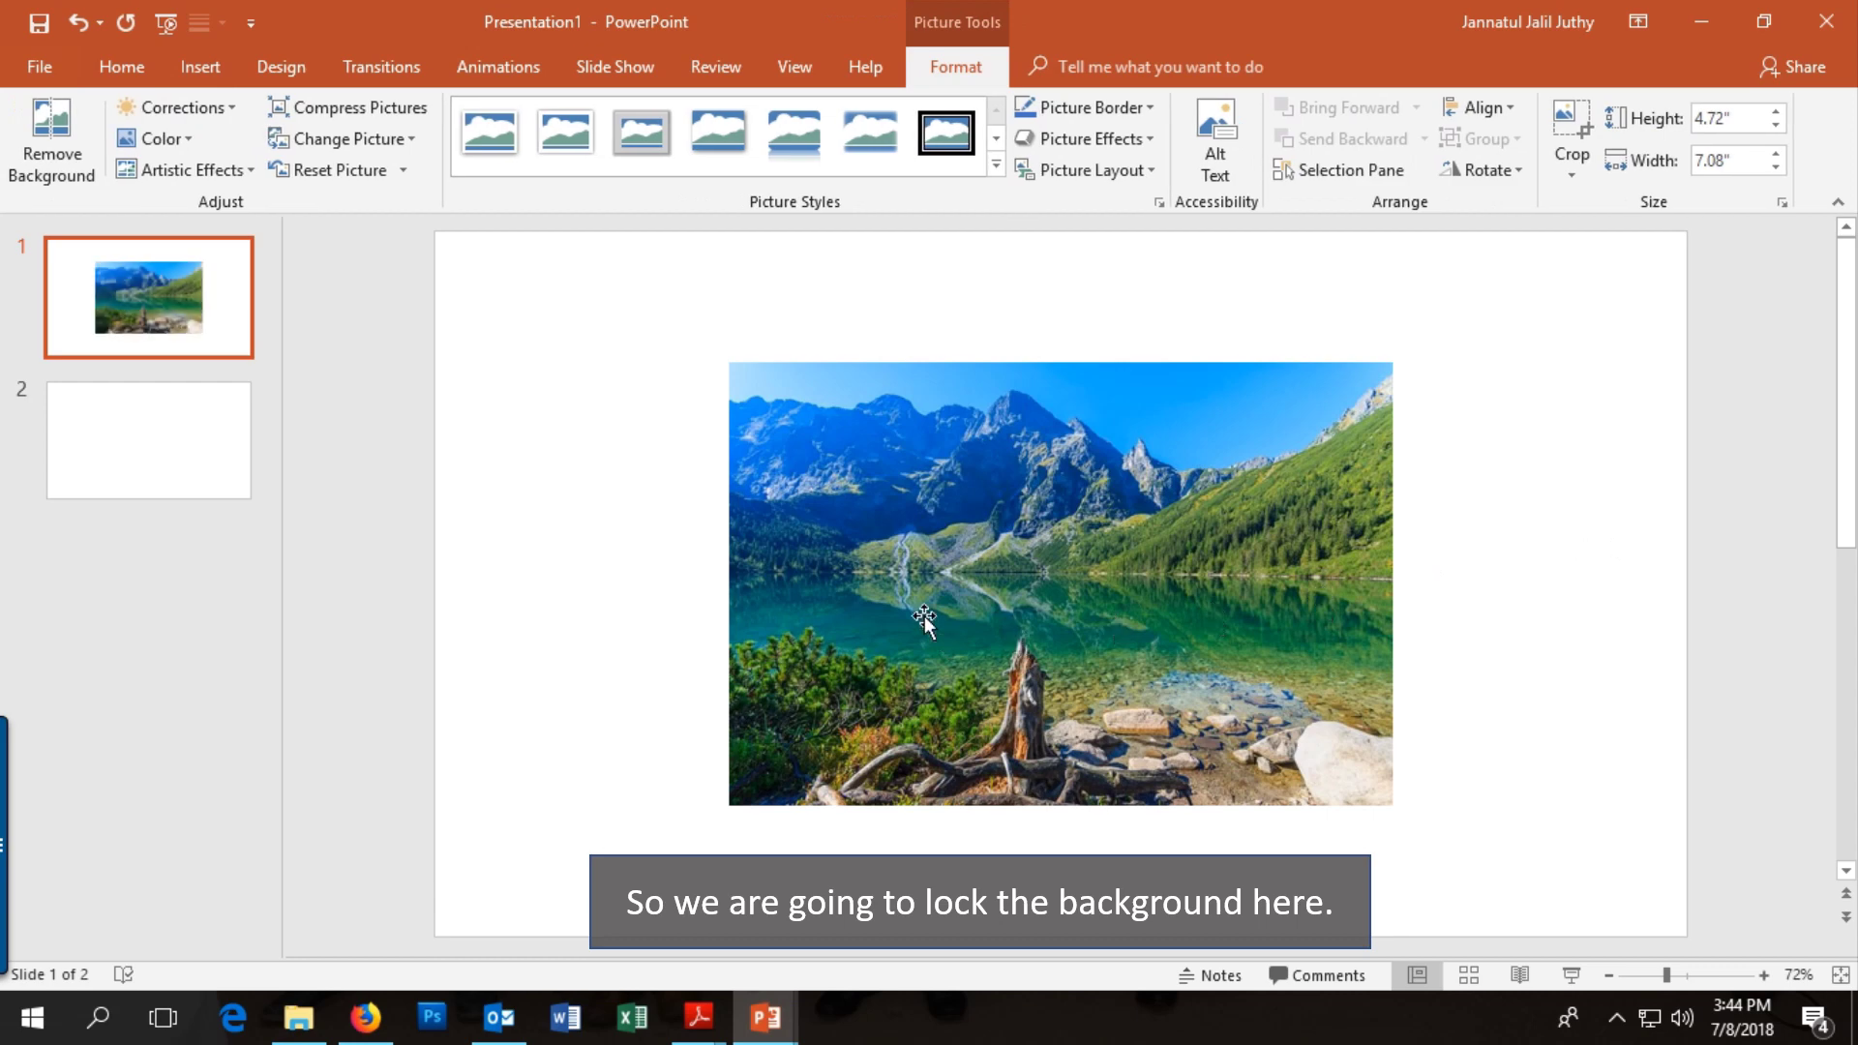
pyautogui.moveTo(892, 578)
pyautogui.mouseDown()
pyautogui.moveTo(811, 559)
pyautogui.moveTo(947, 573)
pyautogui.mouseUp()
pyautogui.moveTo(691, 583); pyautogui.dragTo(438, 583)
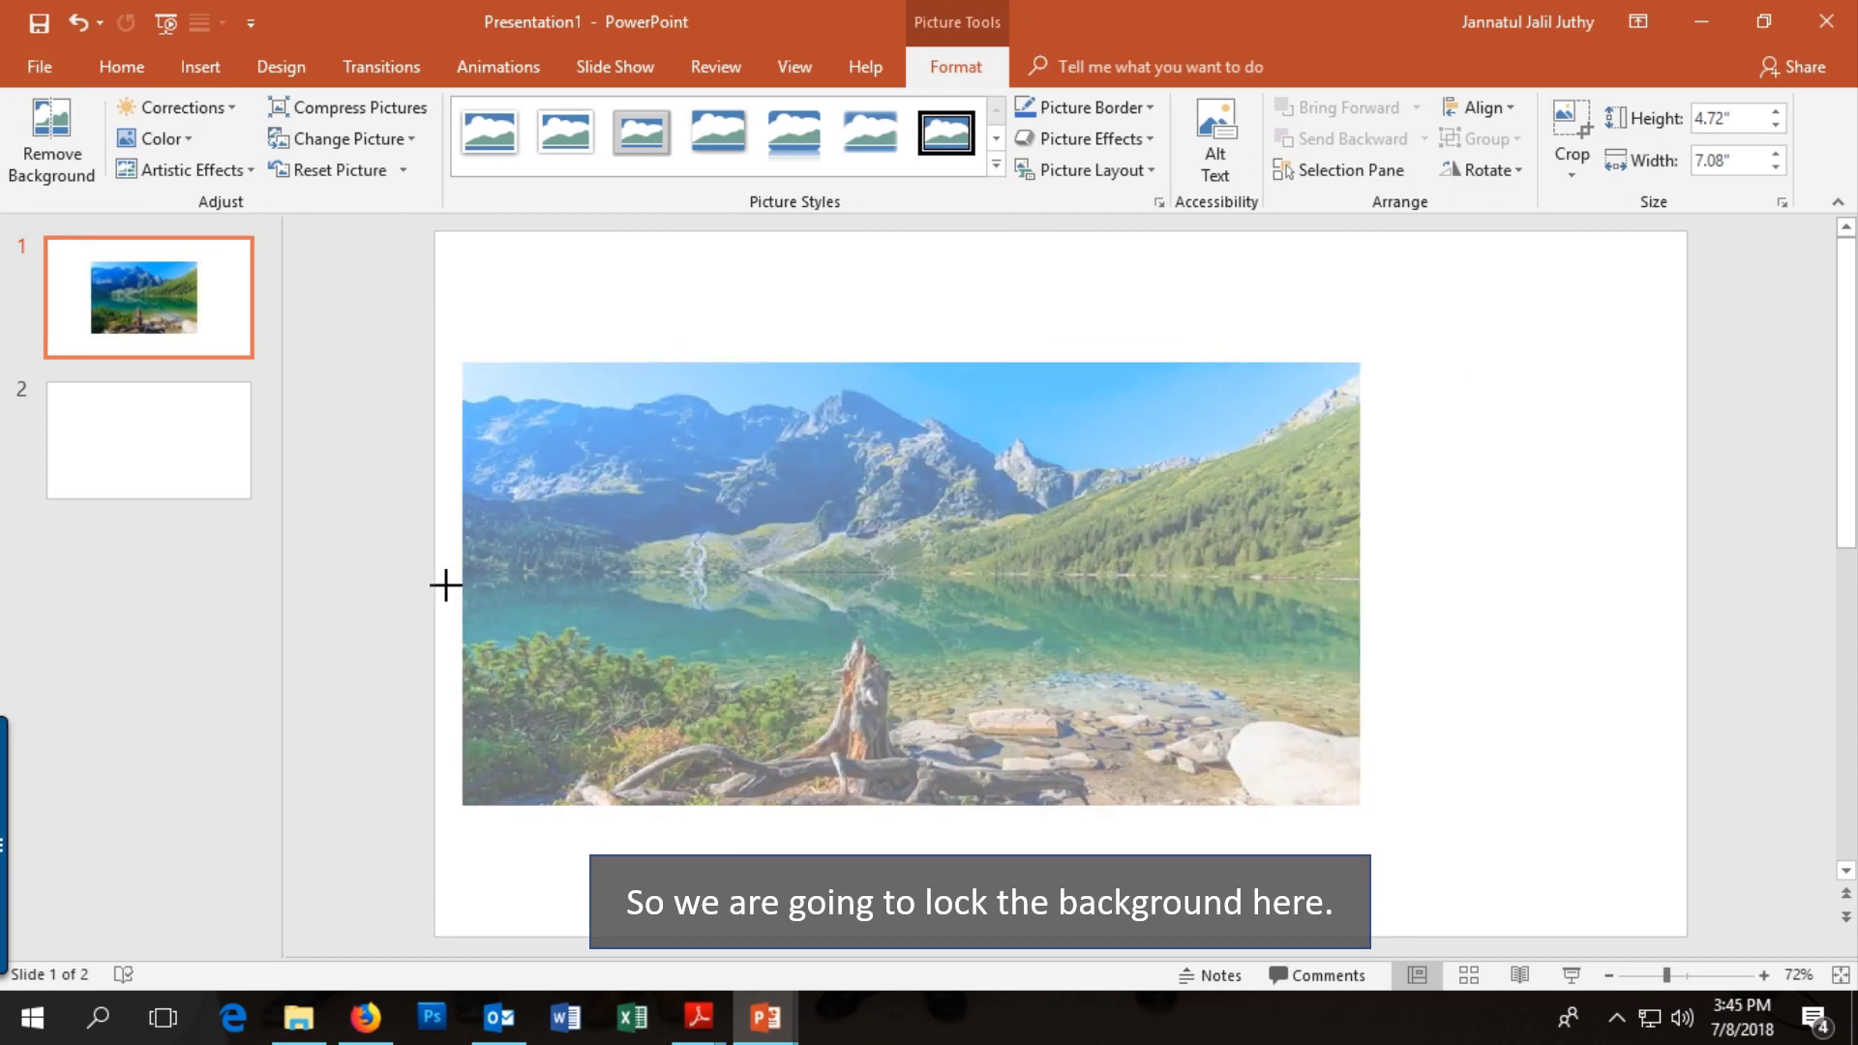
pyautogui.moveTo(1389, 587); pyautogui.dragTo(1686, 584)
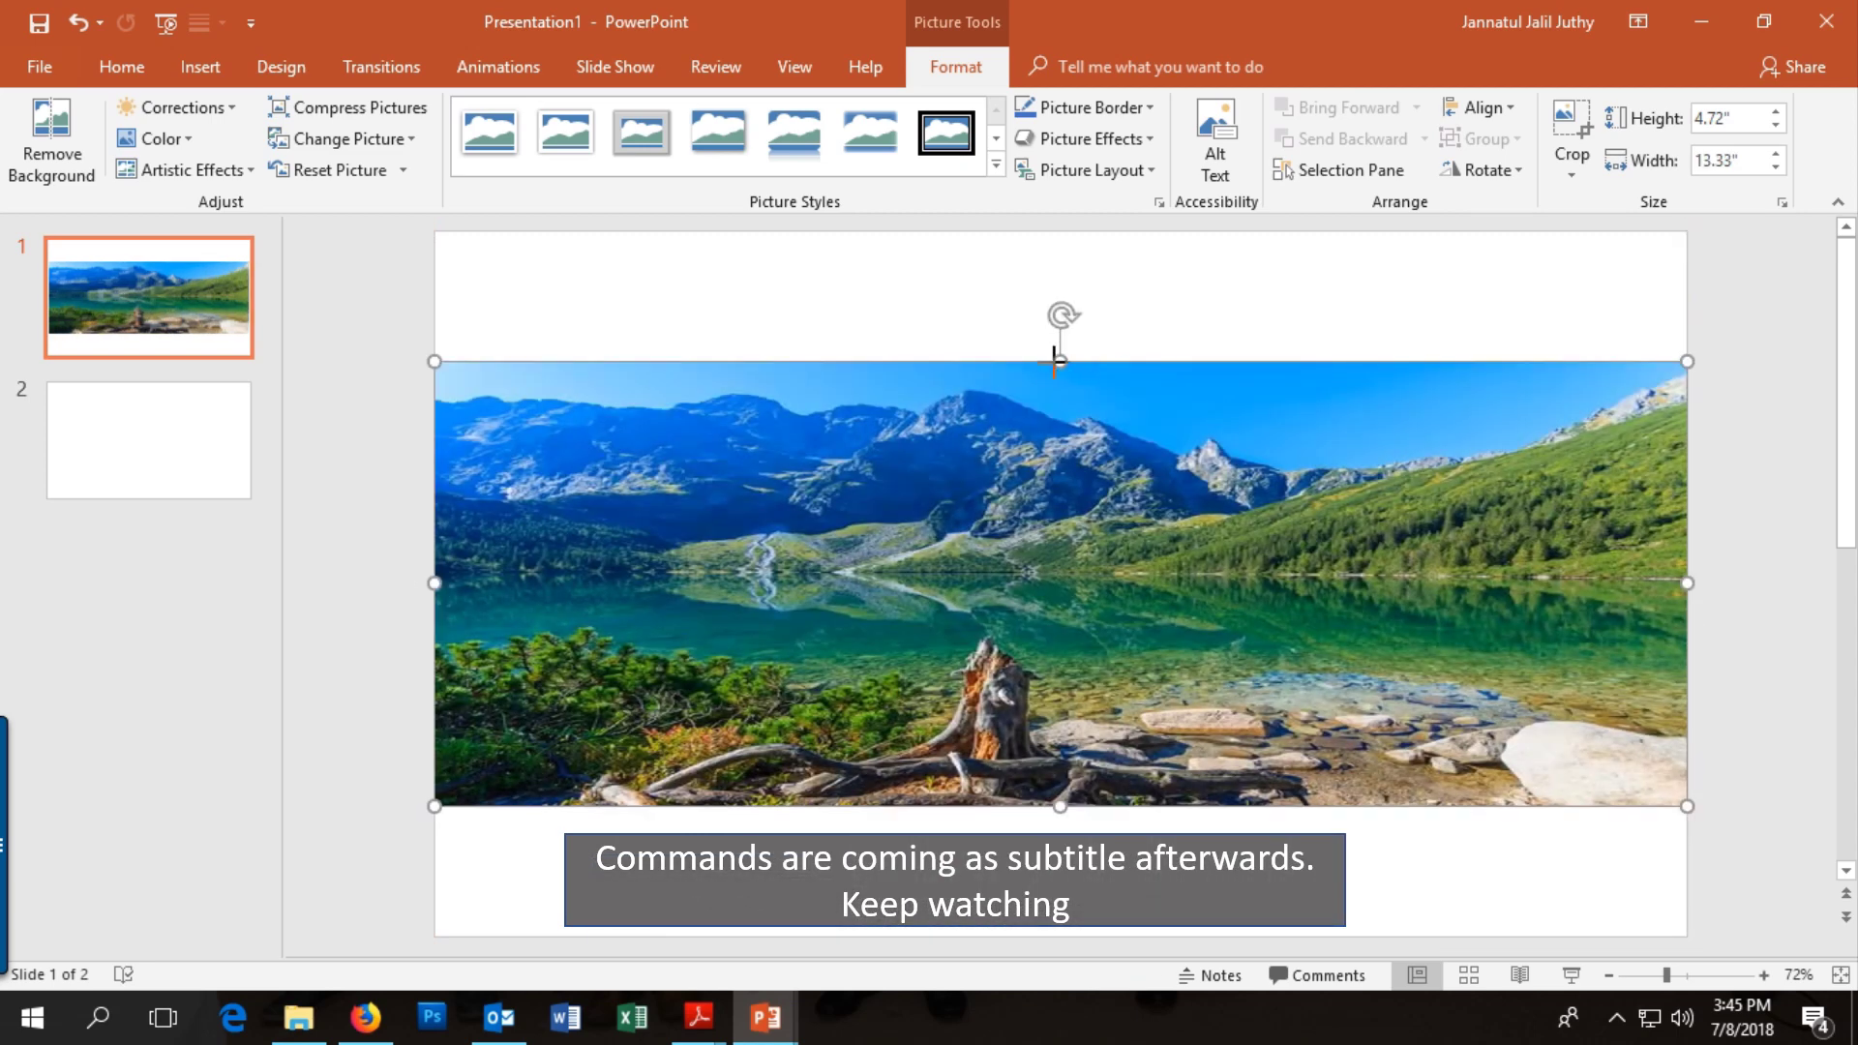
pyautogui.moveTo(1060, 361); pyautogui.dragTo(1060, 234)
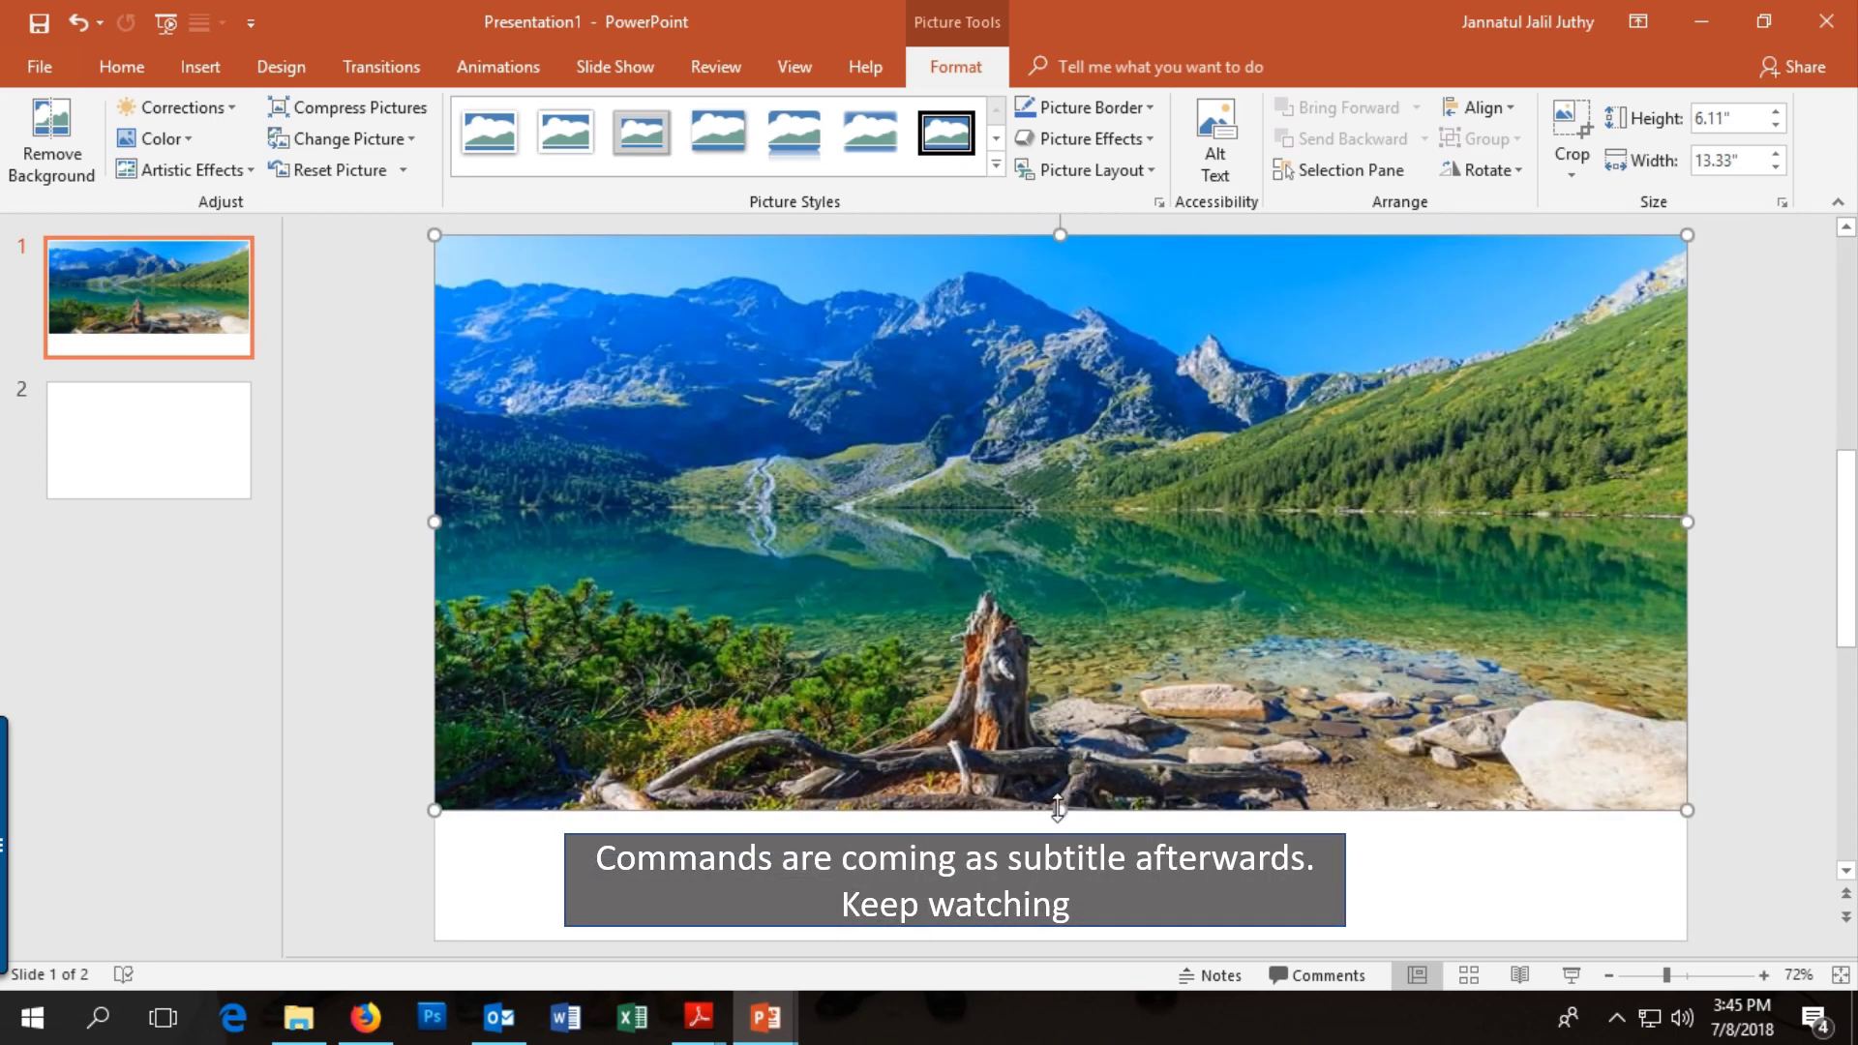
pyautogui.moveTo(1057, 808); pyautogui.dragTo(1059, 935)
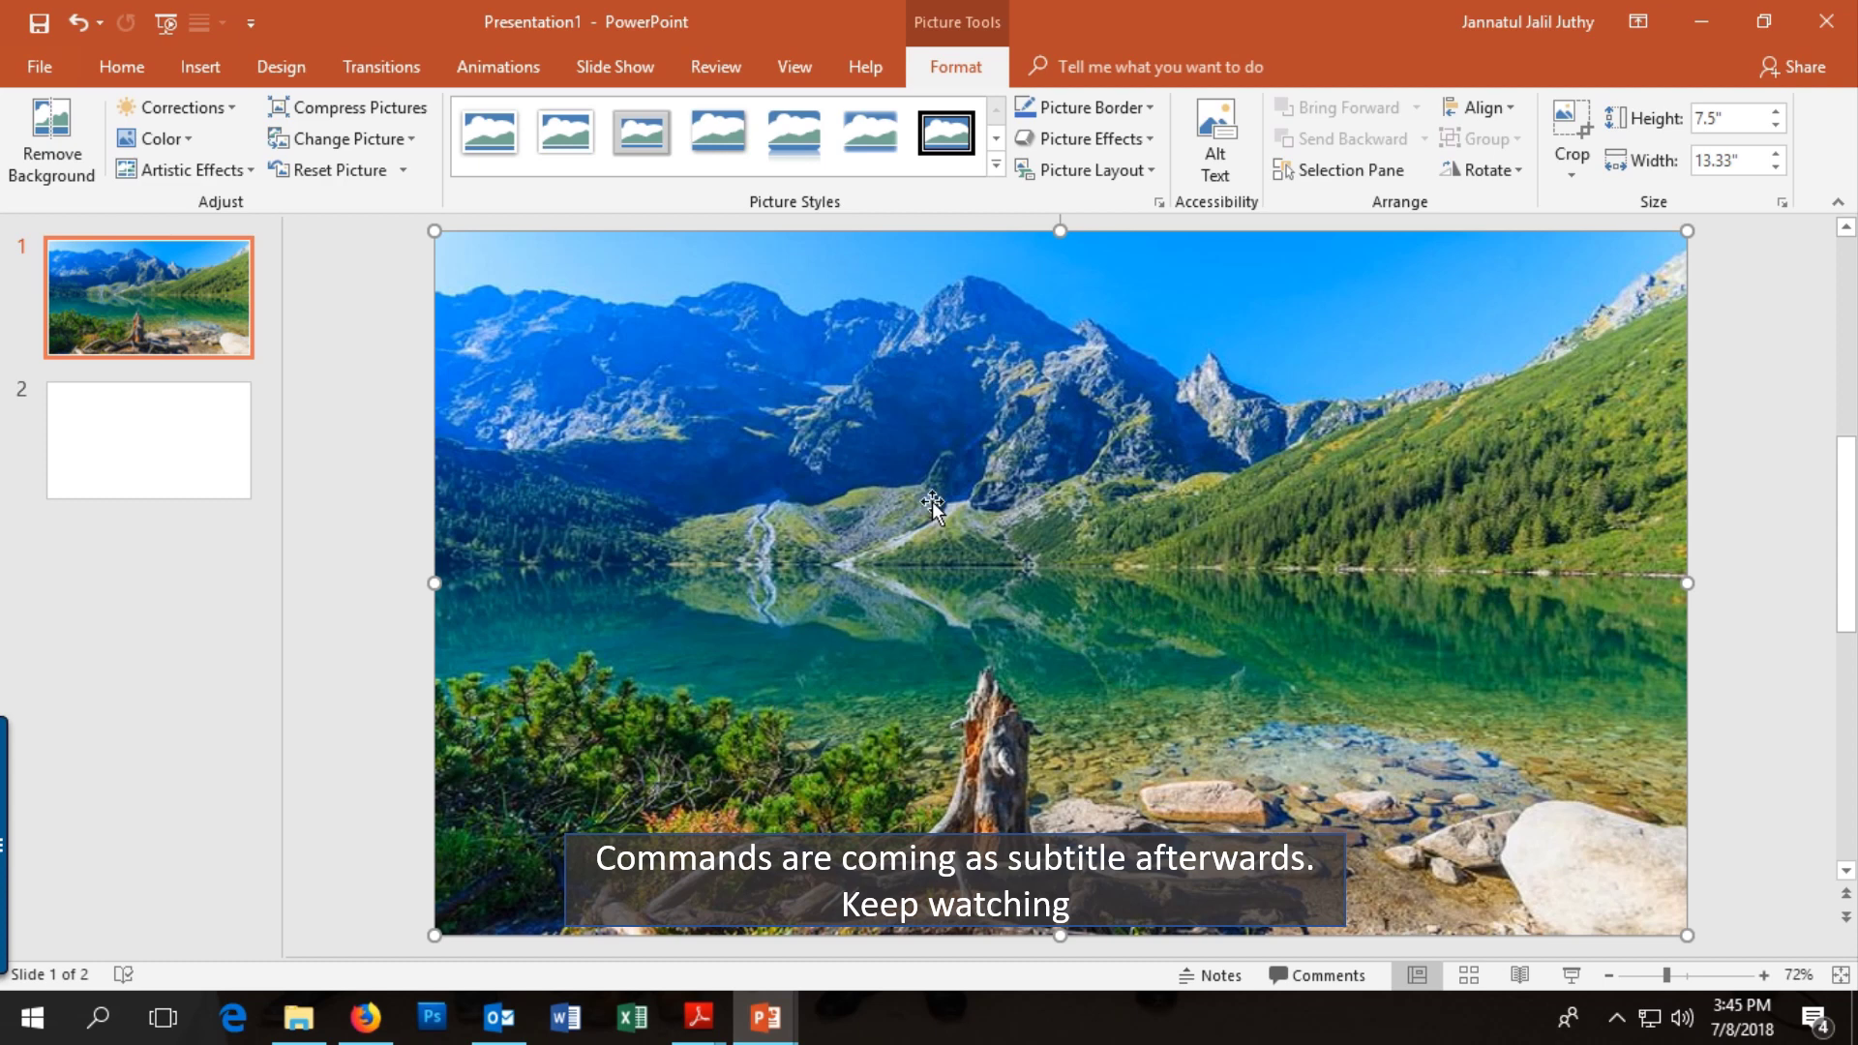
# Step: Draw a pentagon arrow shape across the upper left of the lake photo
pyautogui.click(201, 66)
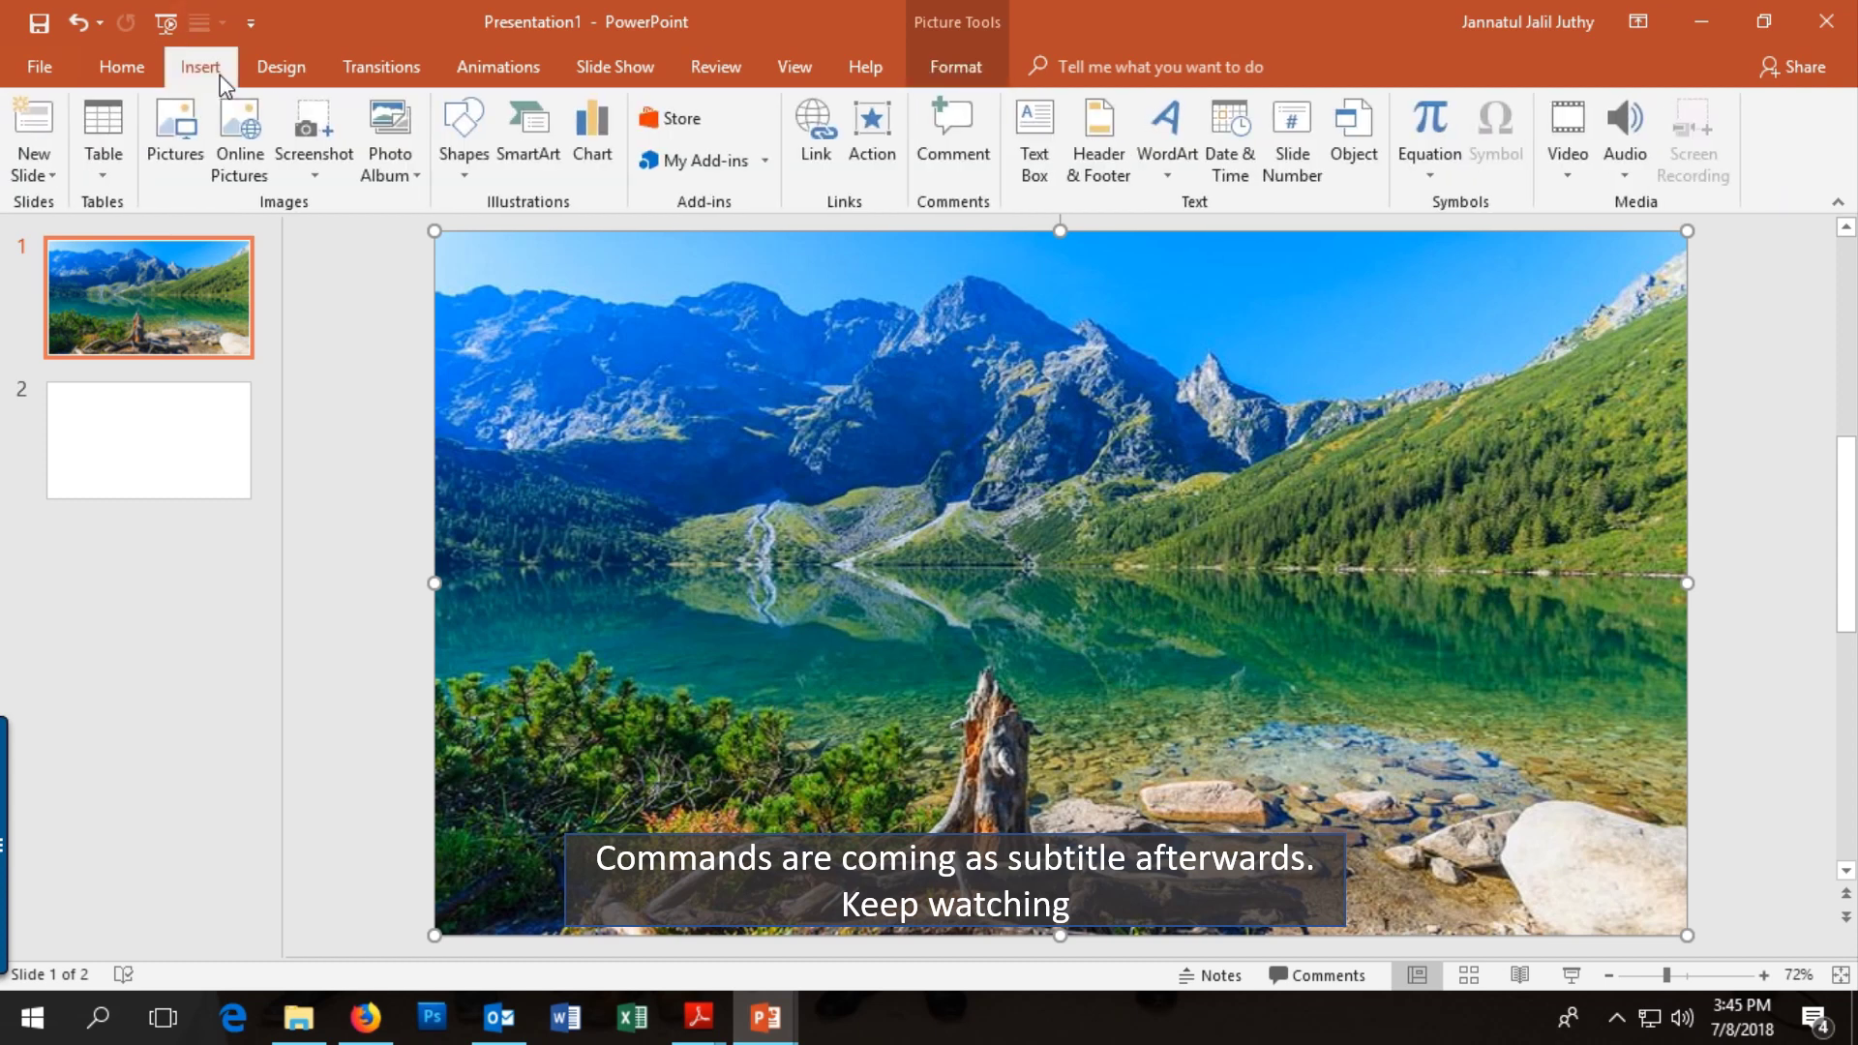
pyautogui.click(468, 145)
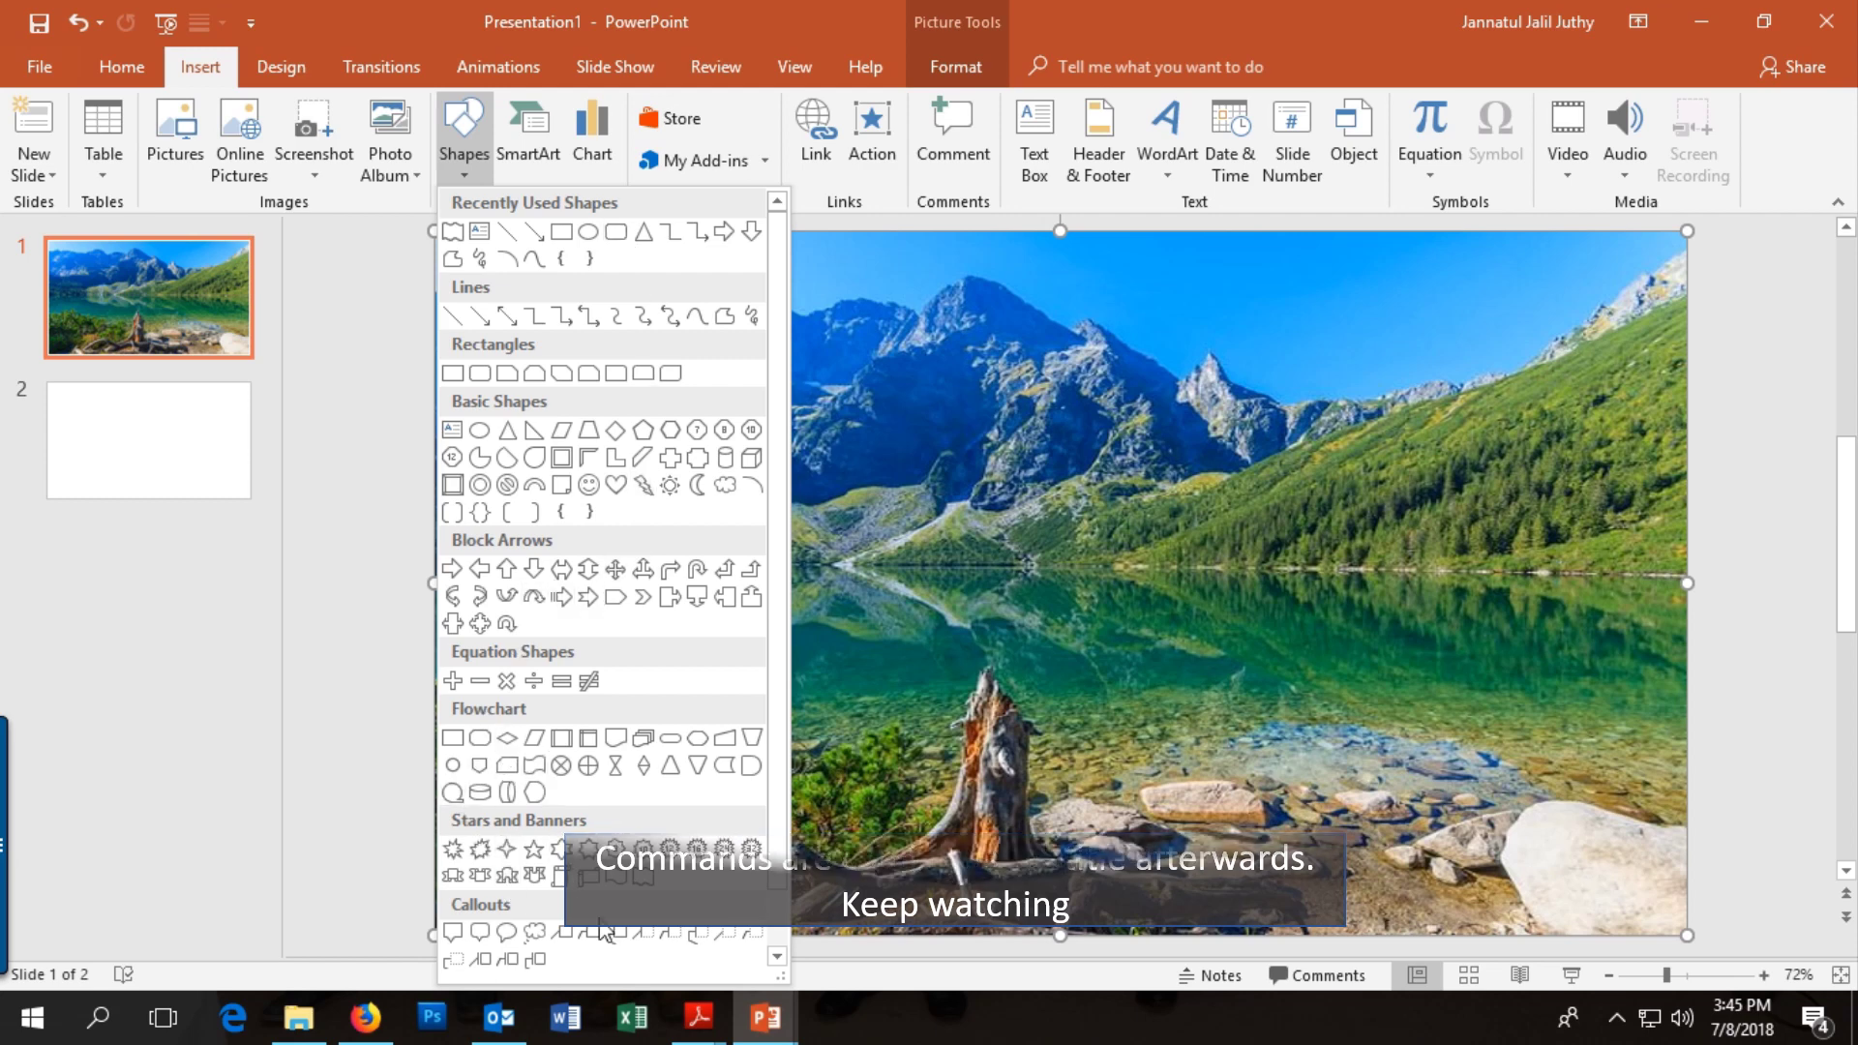
pyautogui.click(615, 596)
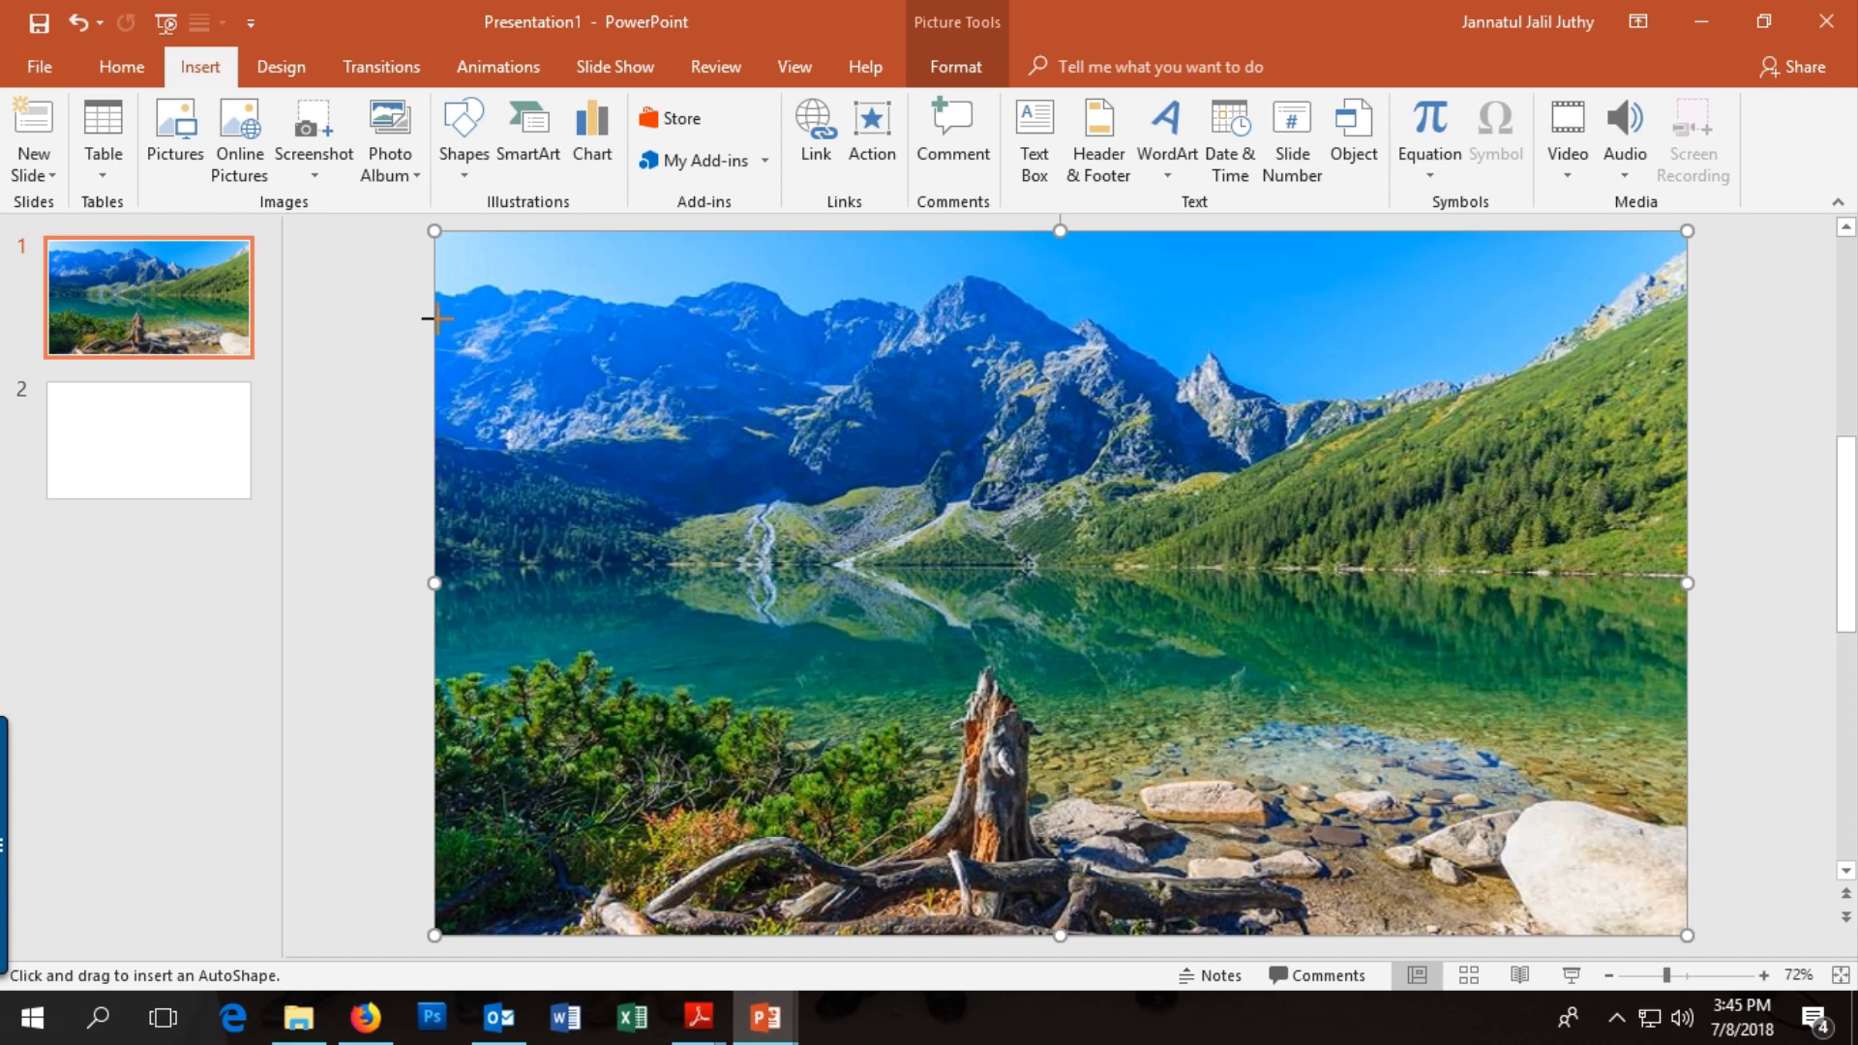
pyautogui.moveTo(435, 318); pyautogui.dragTo(1028, 393)
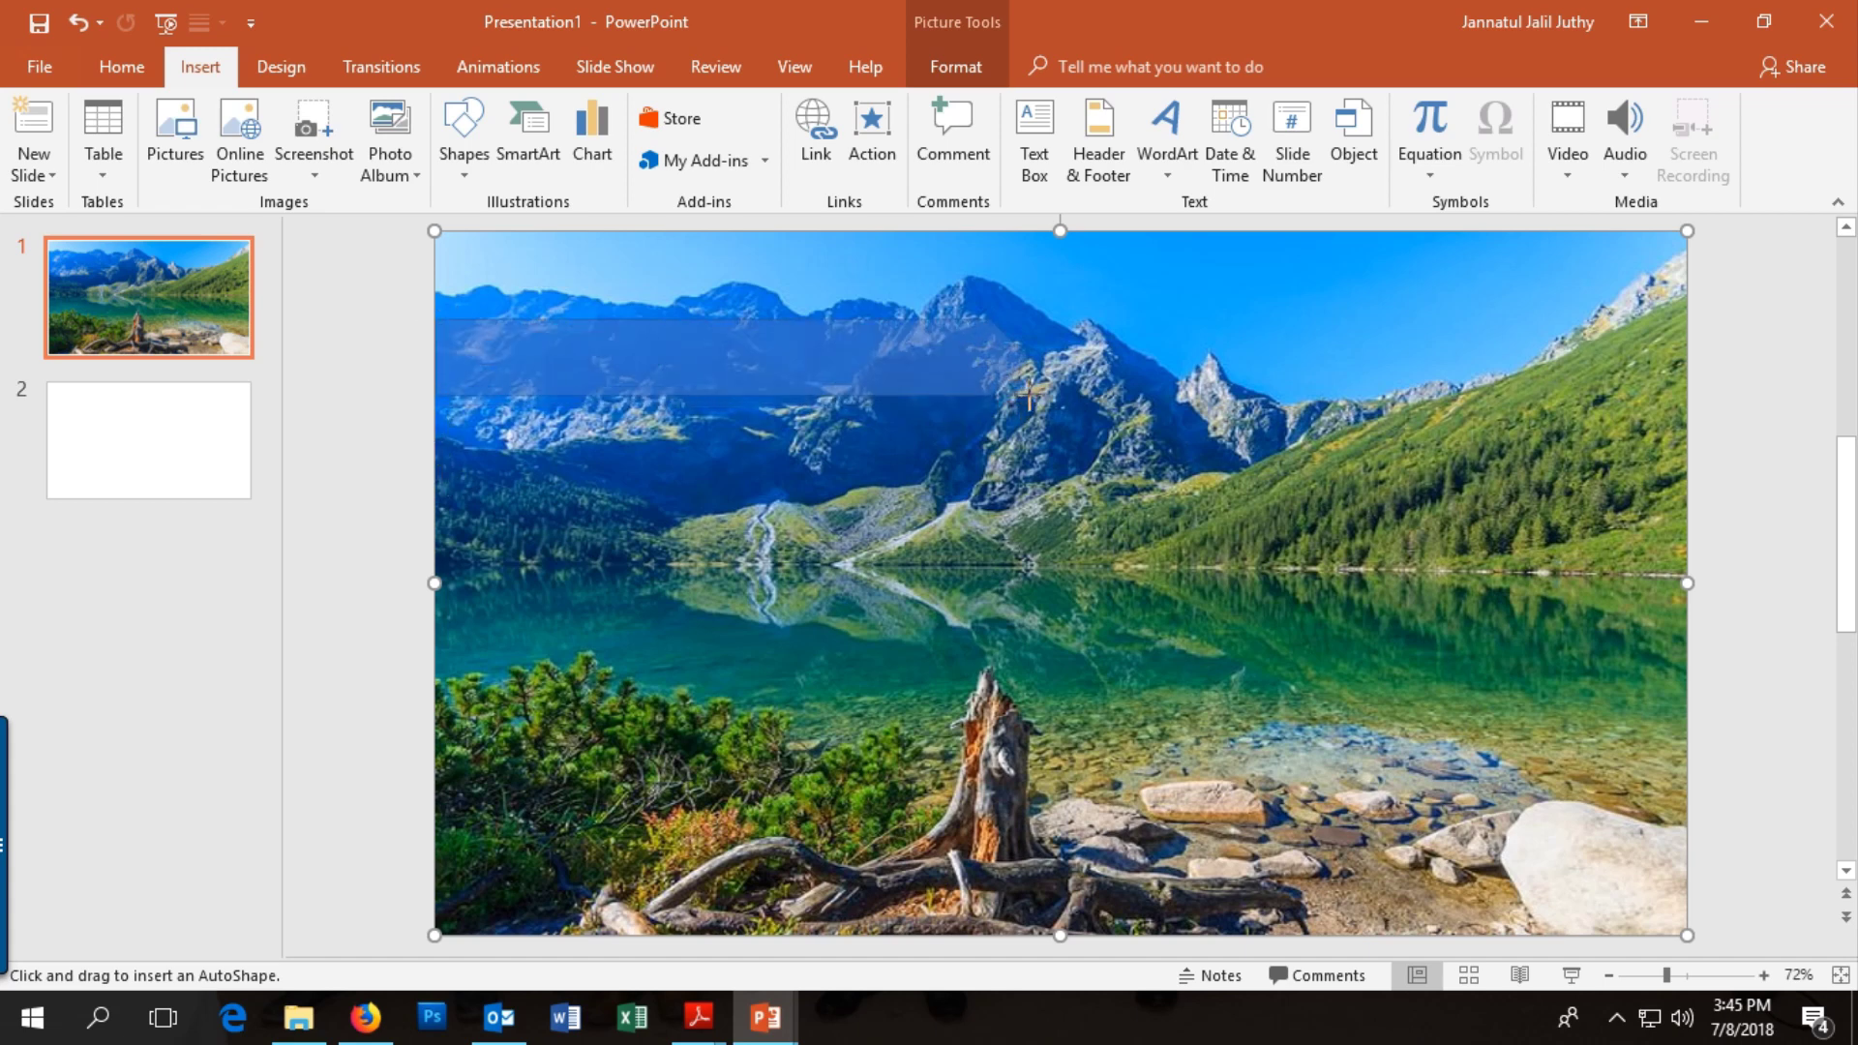
pyautogui.moveTo(1028, 394); pyautogui.dragTo(1029, 447)
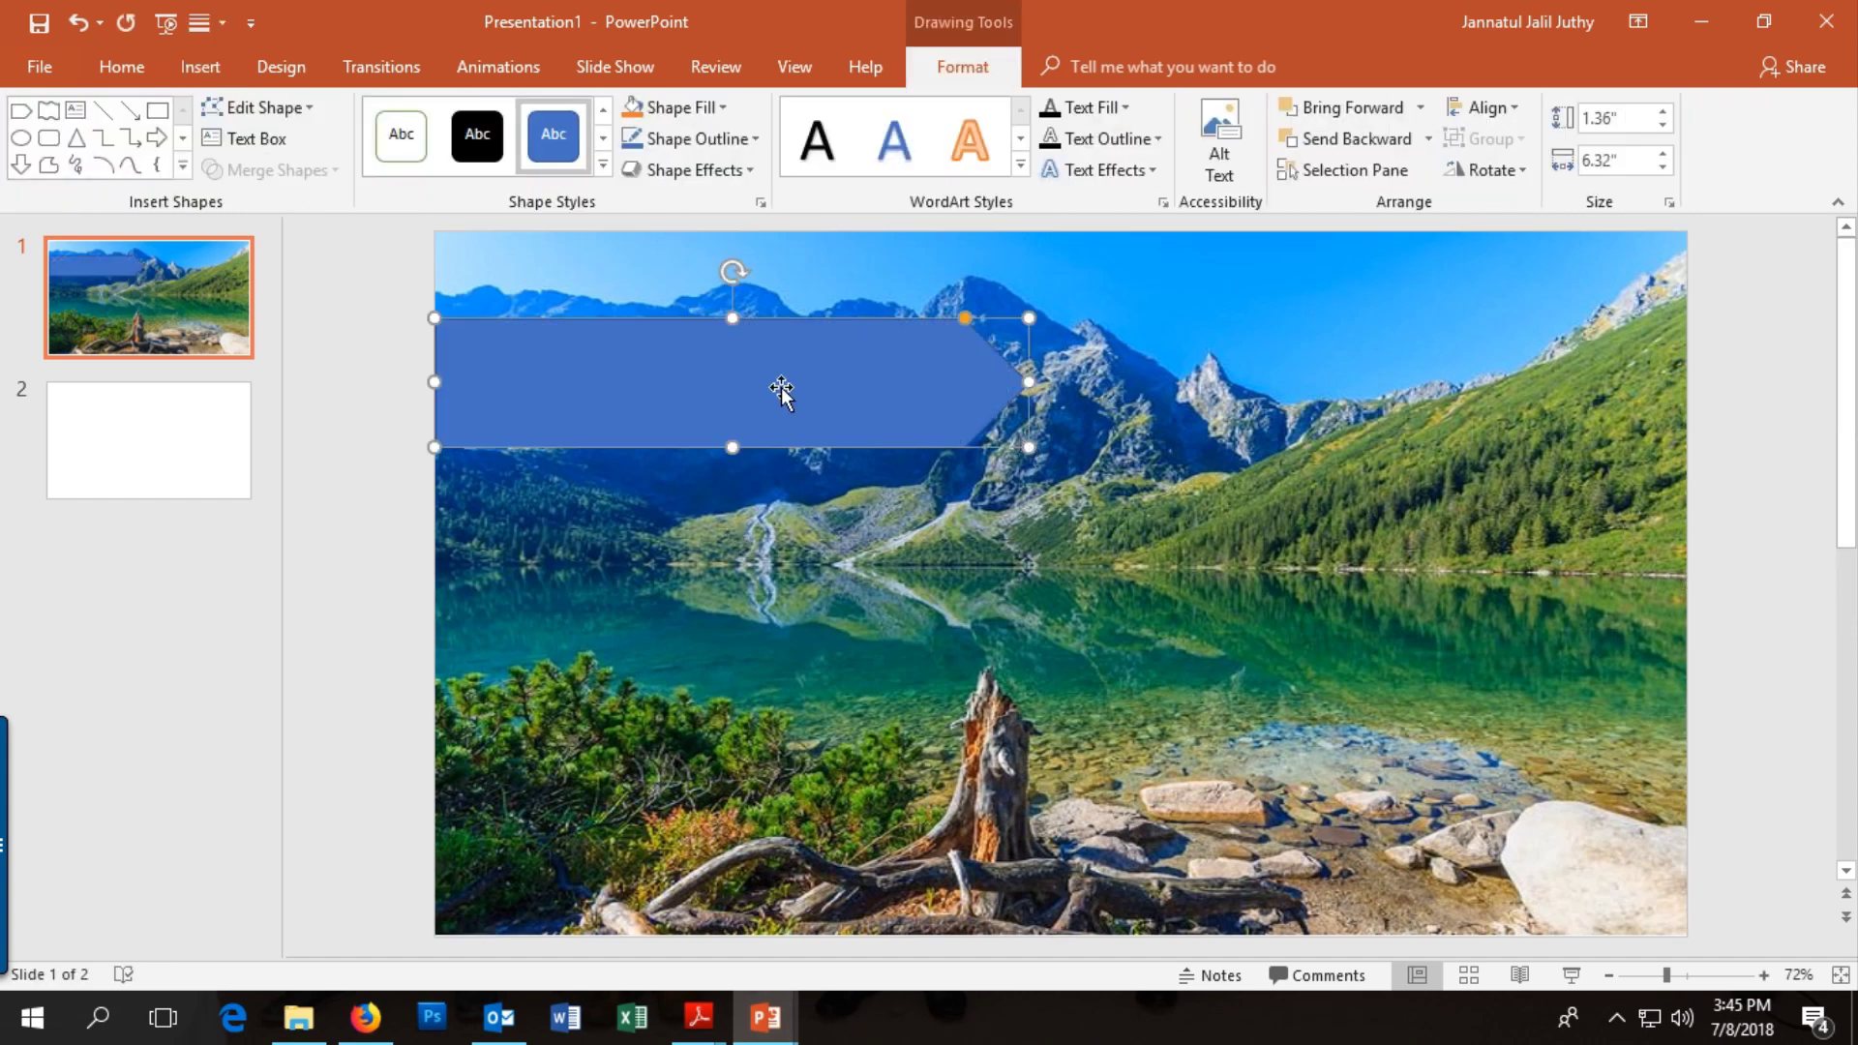
# Step: Fill the arrow orange and nudge it back into place over the photo
pyautogui.click(678, 108)
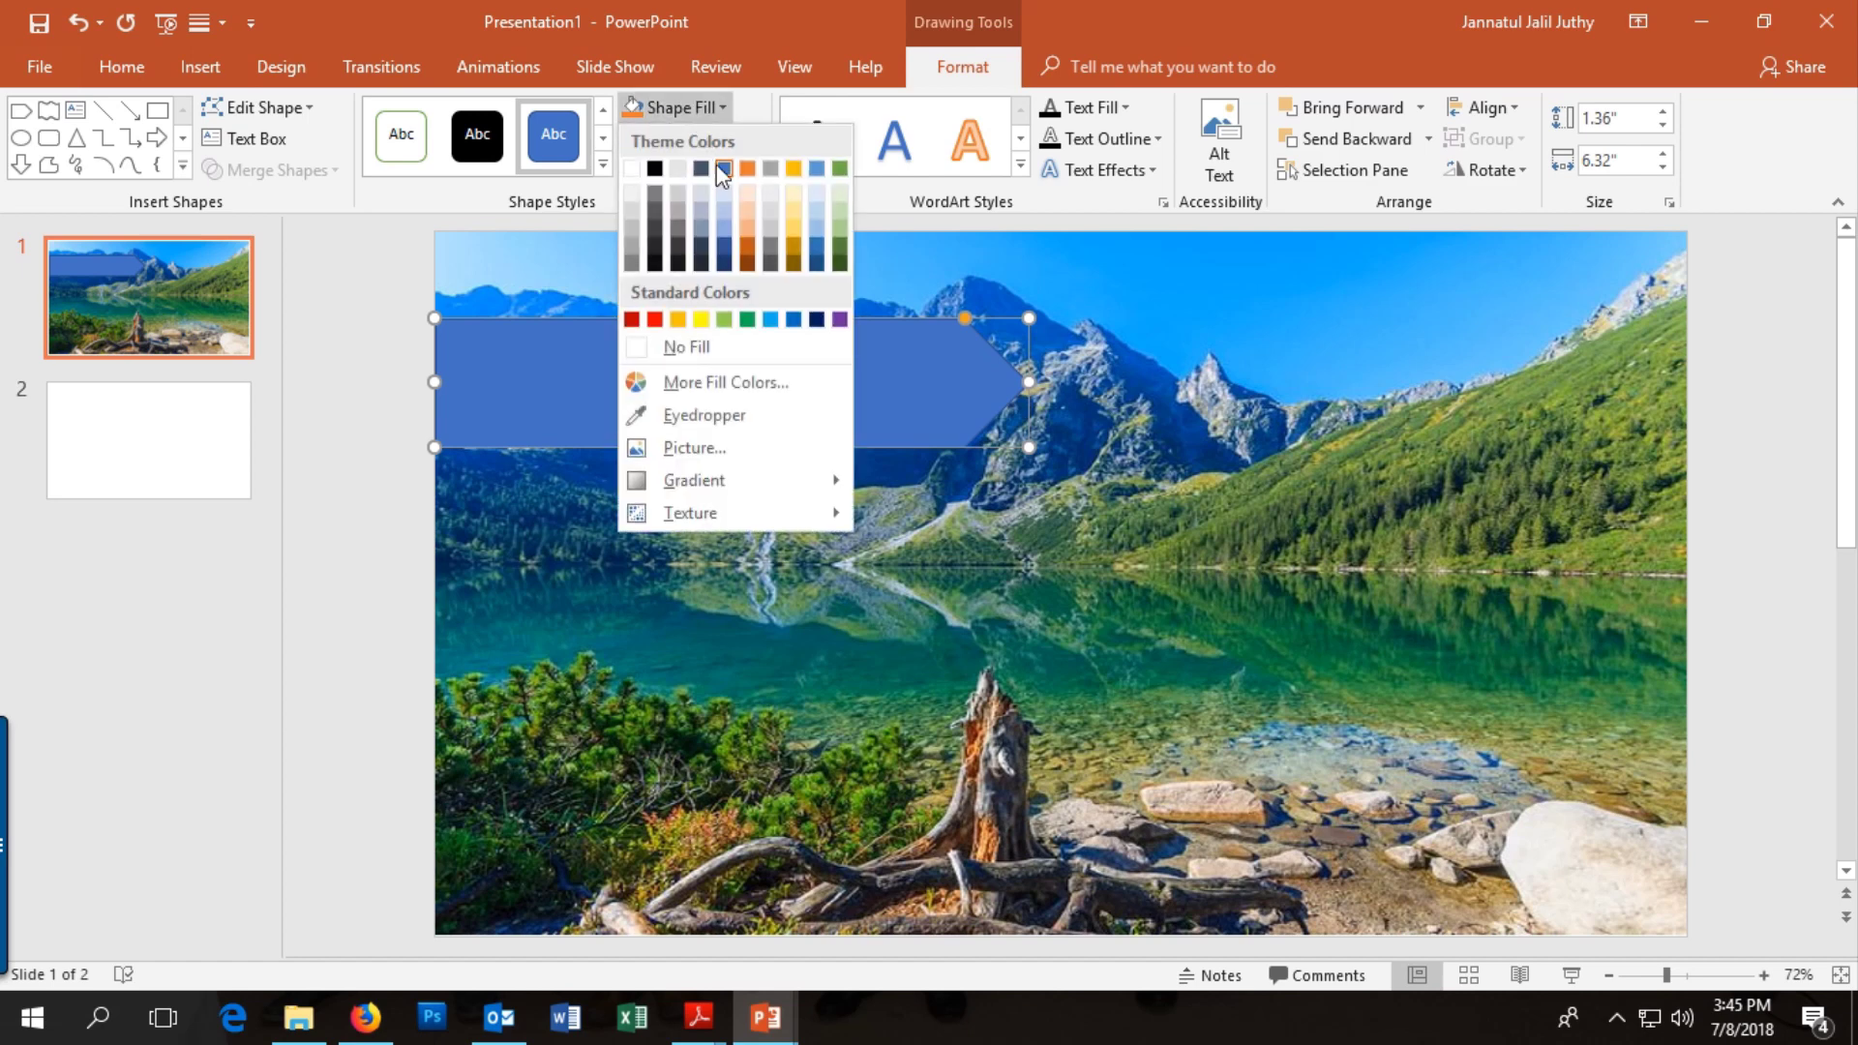
pyautogui.click(680, 320)
pyautogui.click(862, 512)
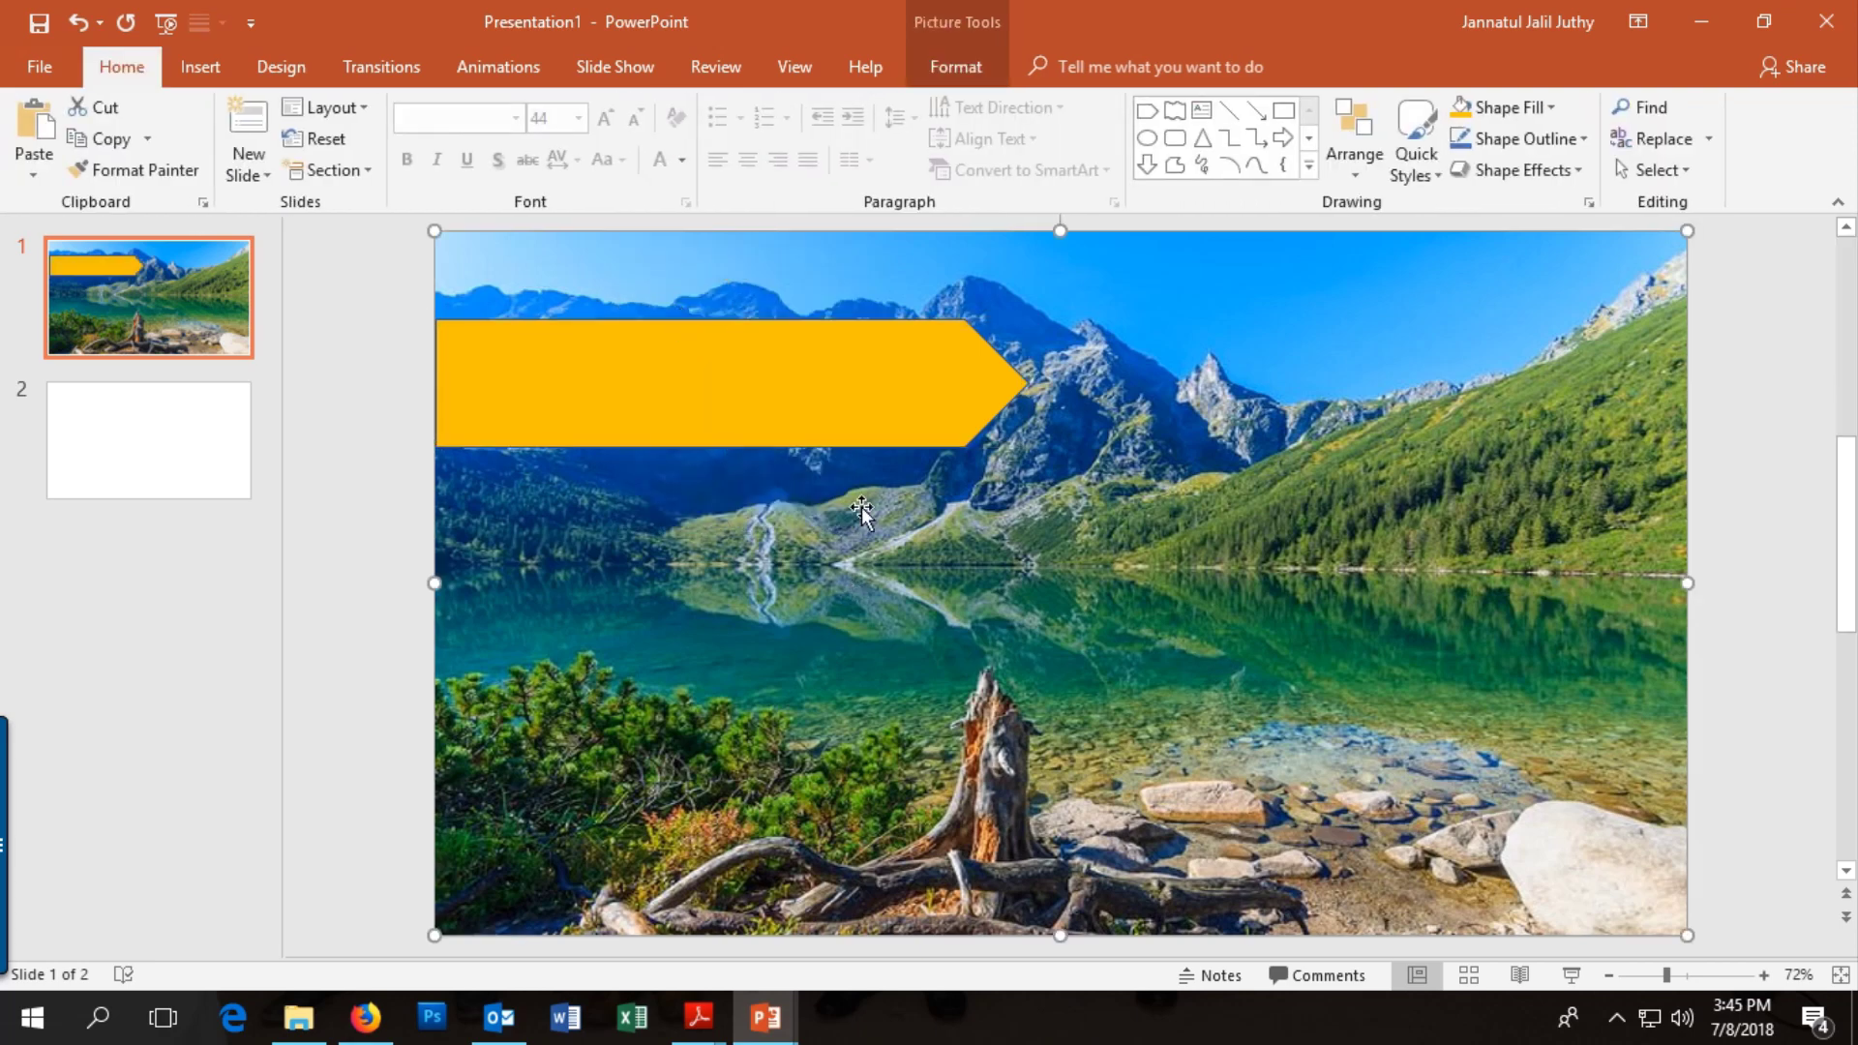
pyautogui.click(865, 399)
pyautogui.moveTo(916, 616)
pyautogui.mouseDown()
pyautogui.moveTo(767, 599)
pyautogui.moveTo(945, 610)
pyautogui.mouseUp()
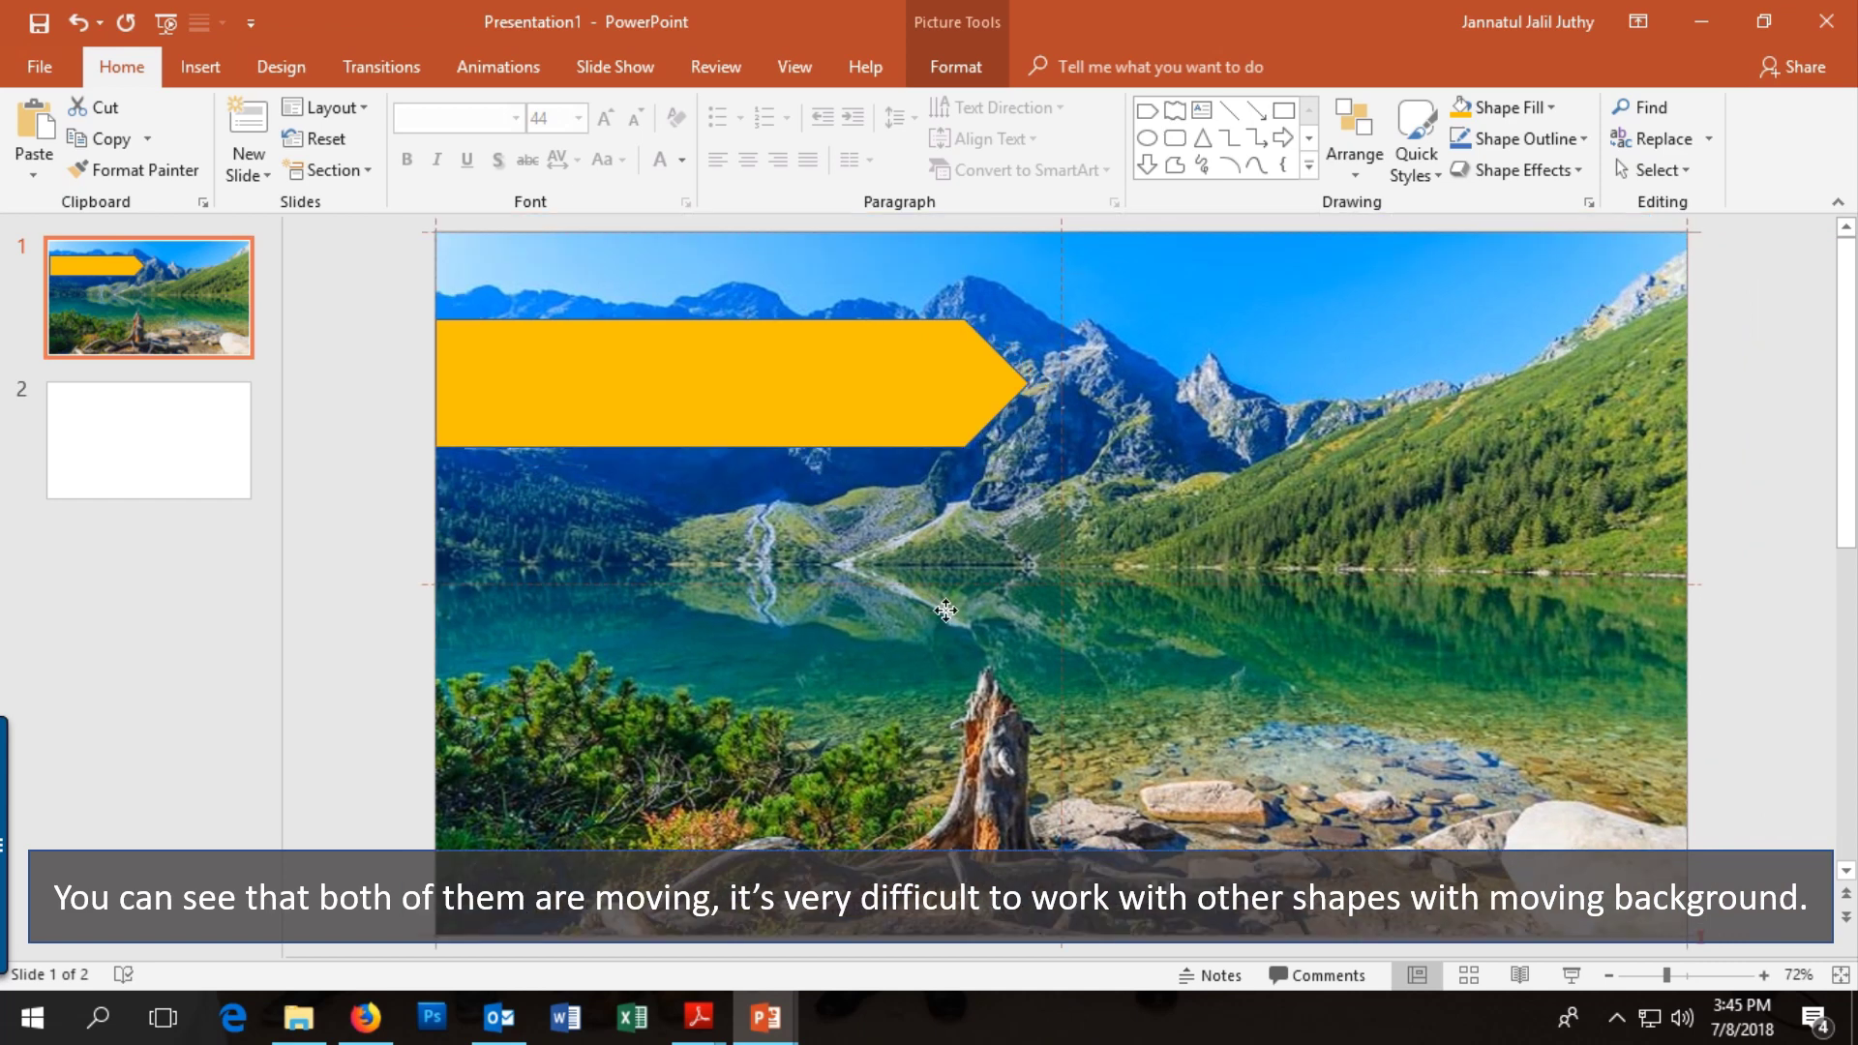
pyautogui.moveTo(858, 377); pyautogui.dragTo(857, 370)
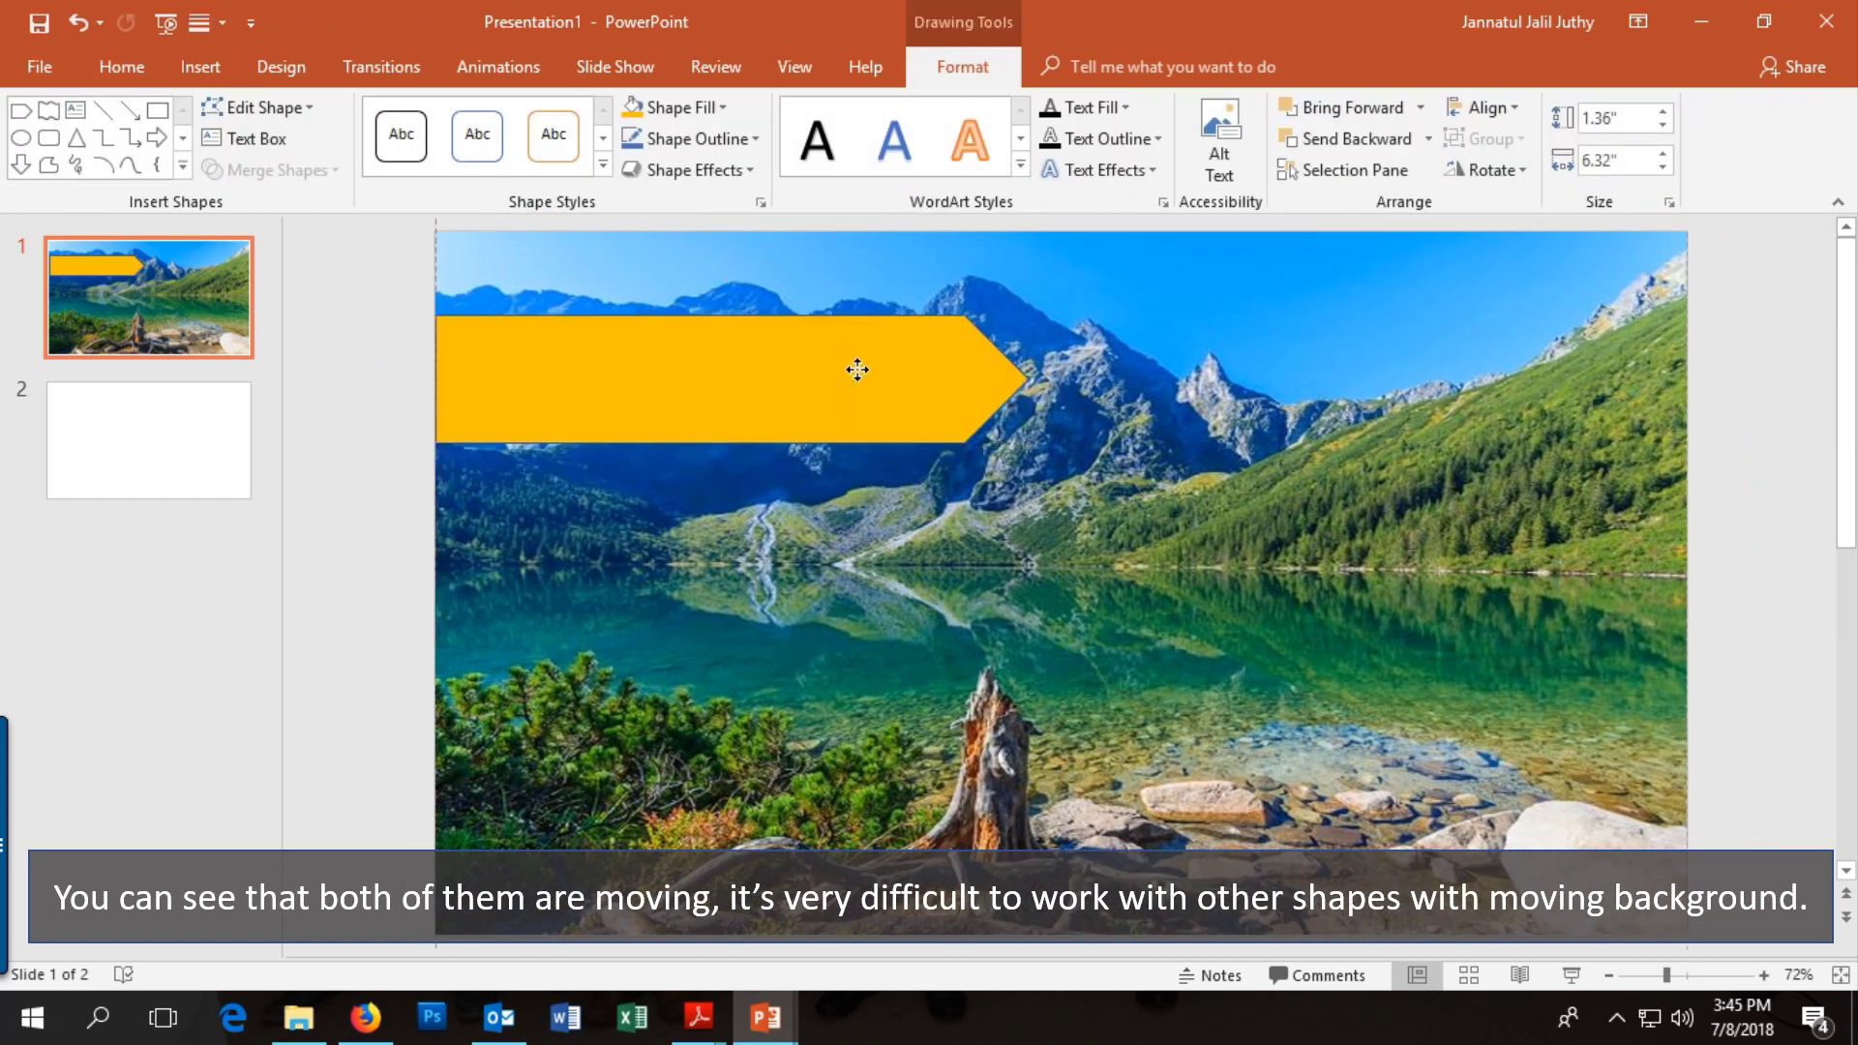
# Step: Add a new slide 2 after the photo slide
pyautogui.click(677, 513)
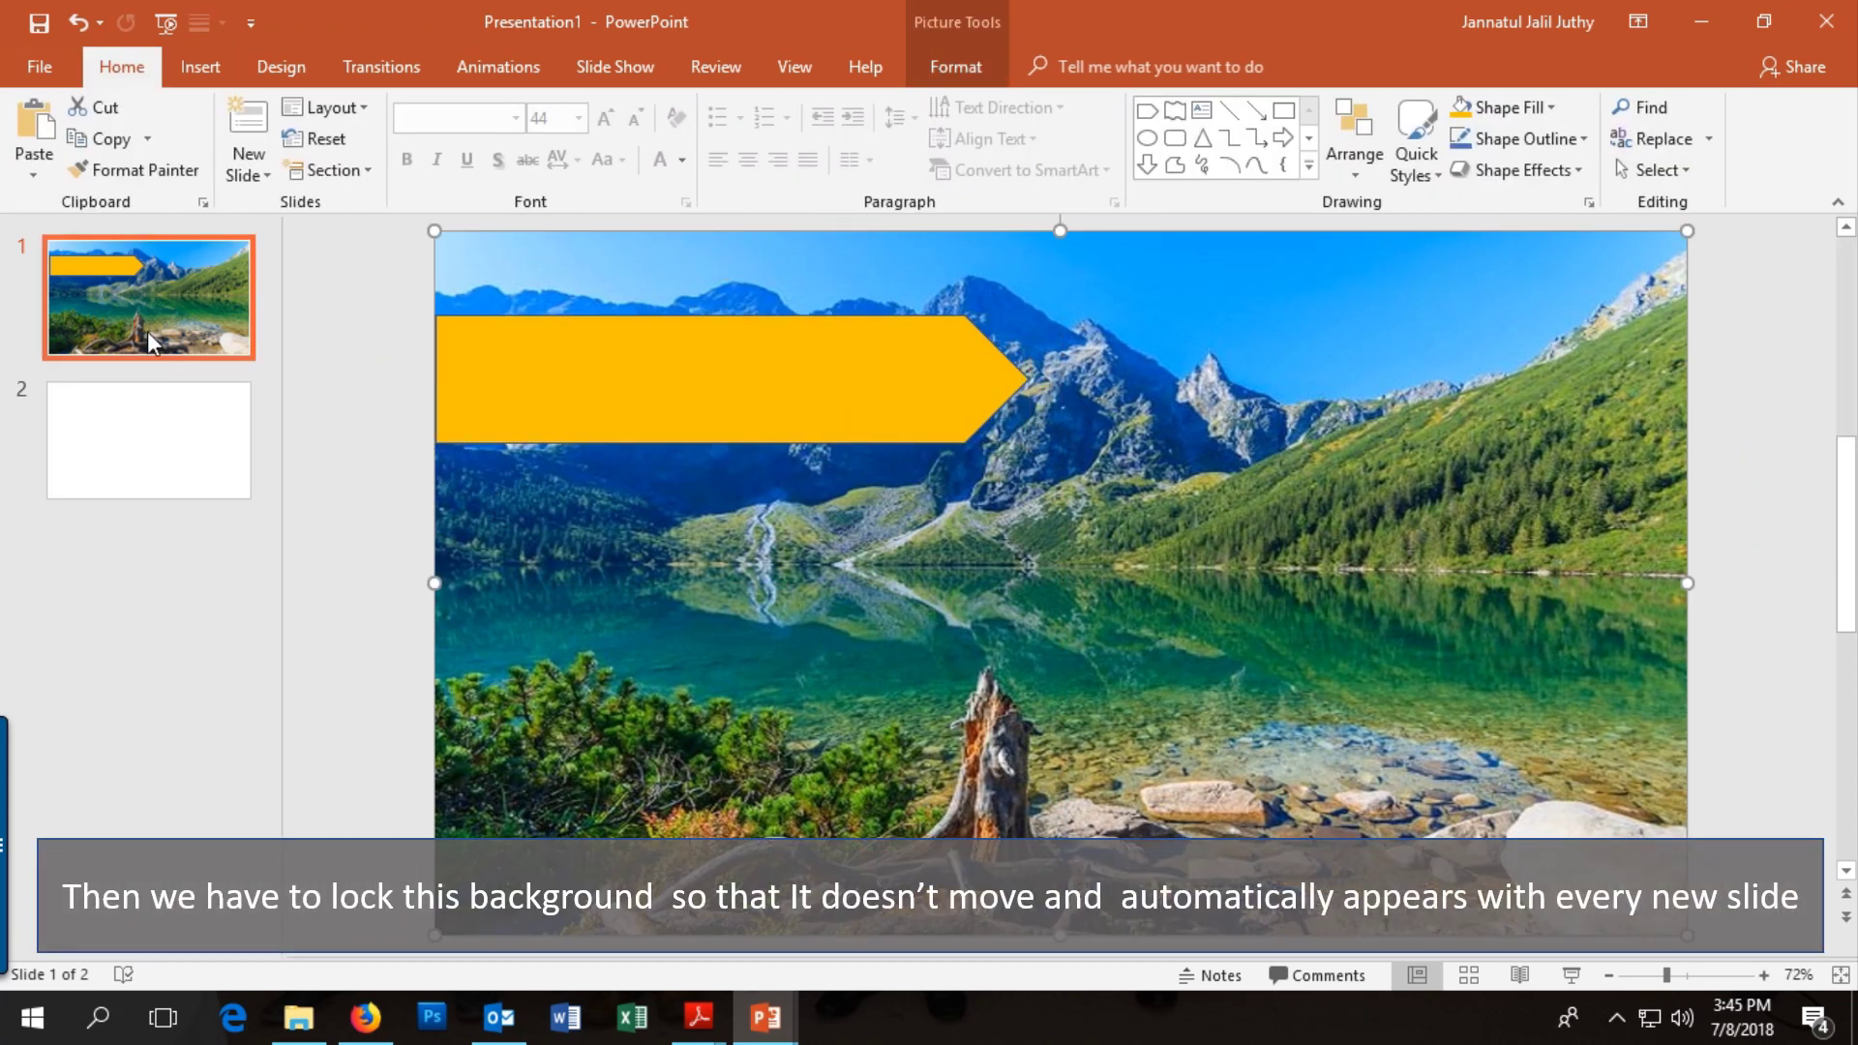
pyautogui.click(147, 331)
pyautogui.press('Return')
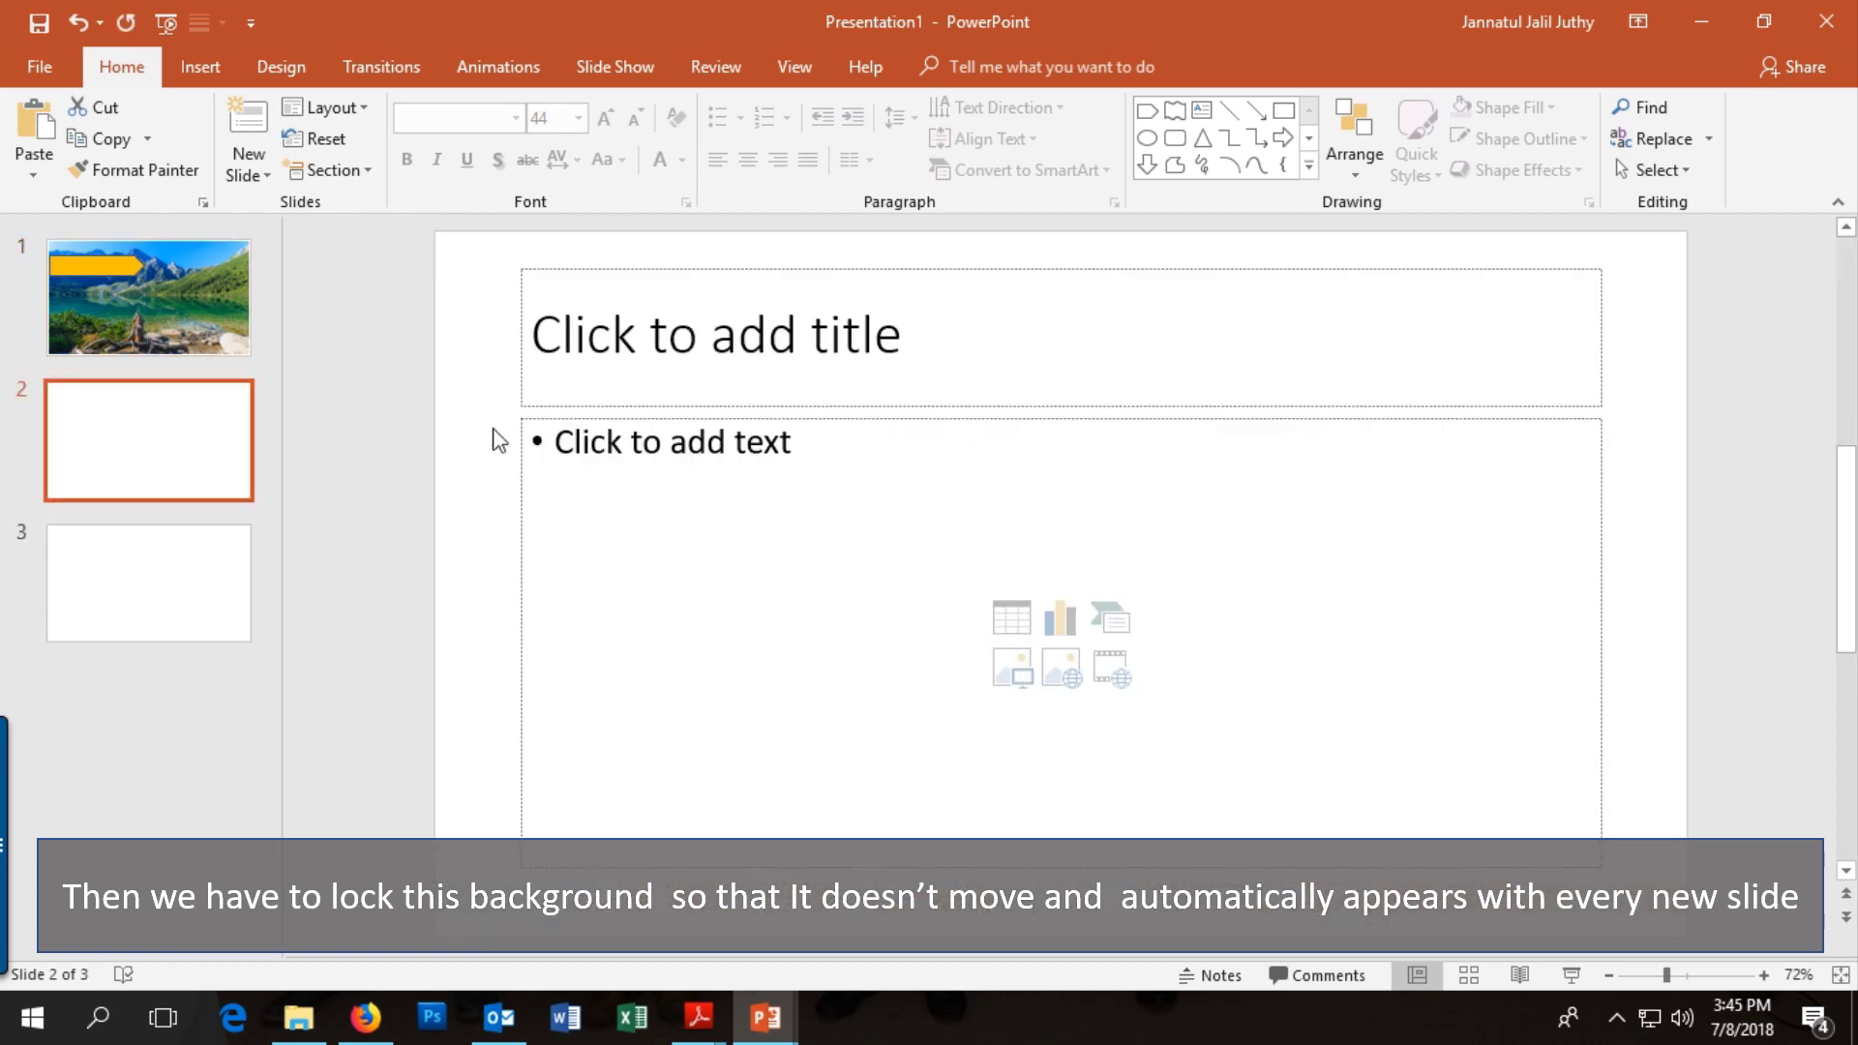
# Step: Delete the body and title placeholders so slide 2 is completely blank
pyautogui.click(528, 418)
pyautogui.press('Delete')
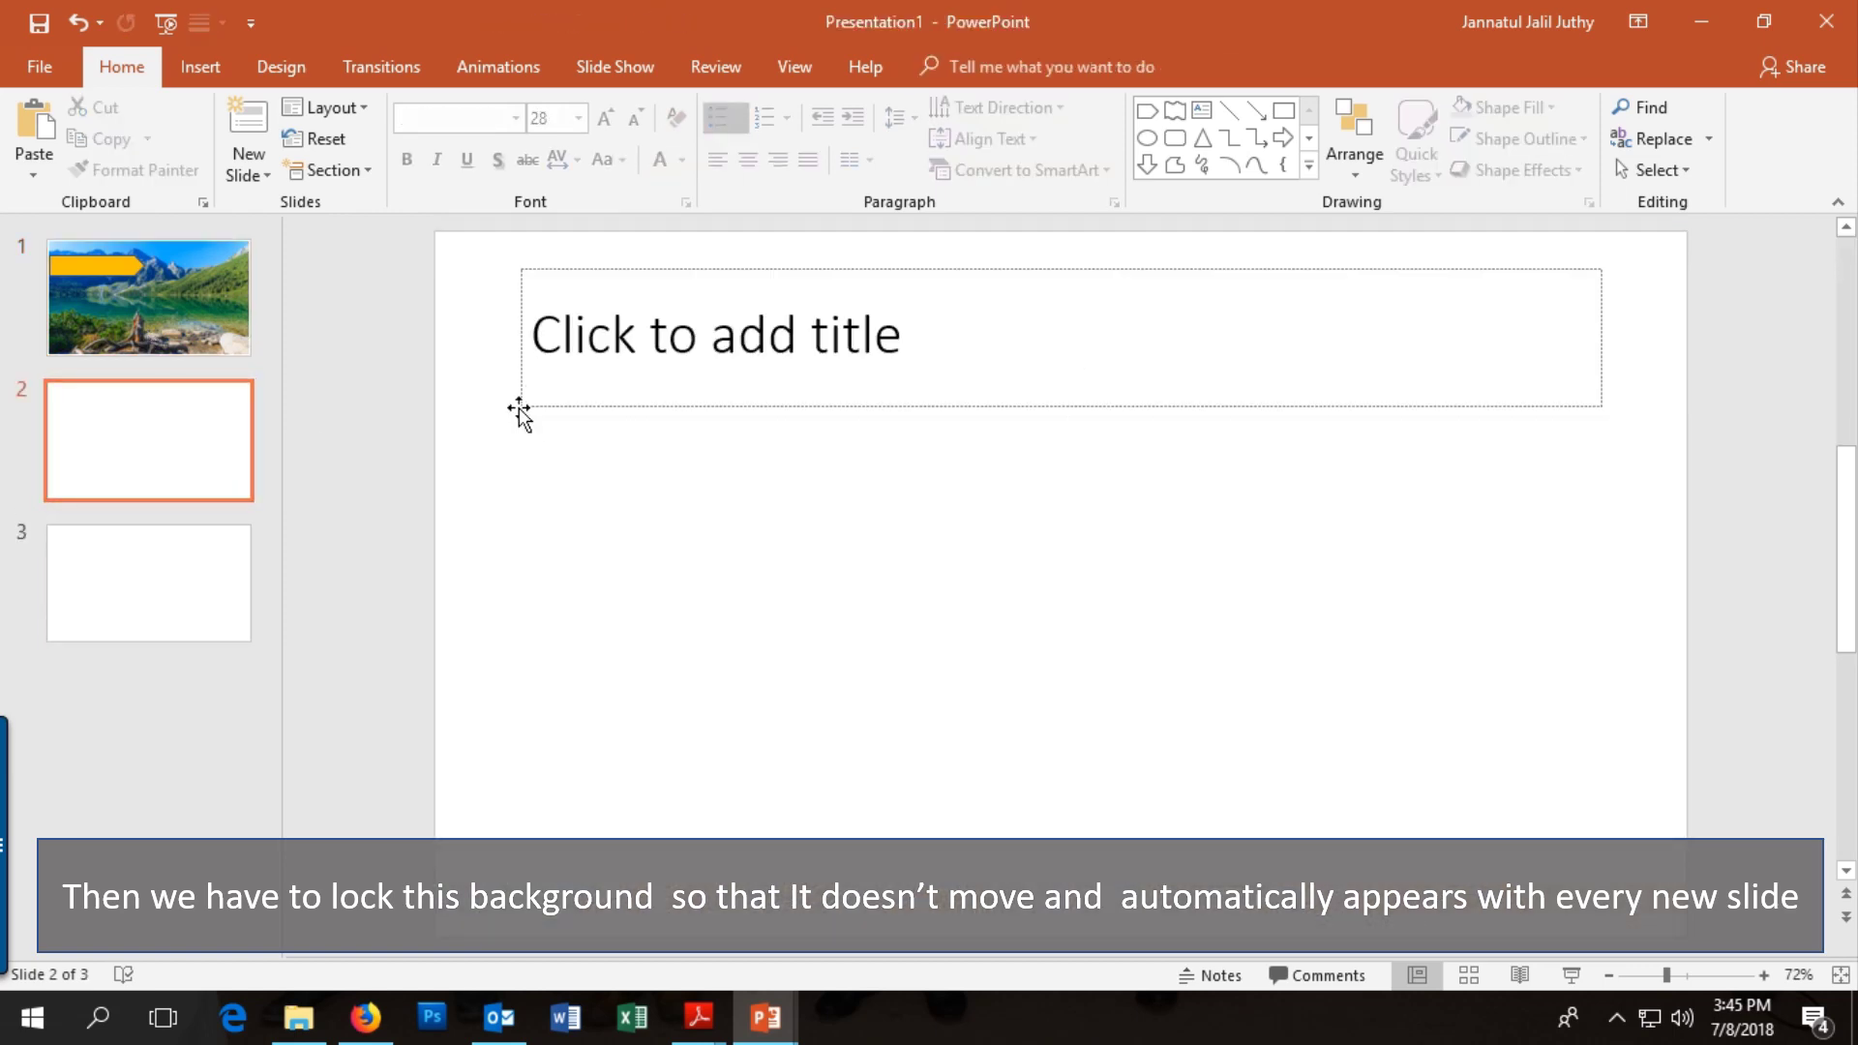
pyautogui.click(520, 407)
pyautogui.press('Delete')
pyautogui.click(190, 427)
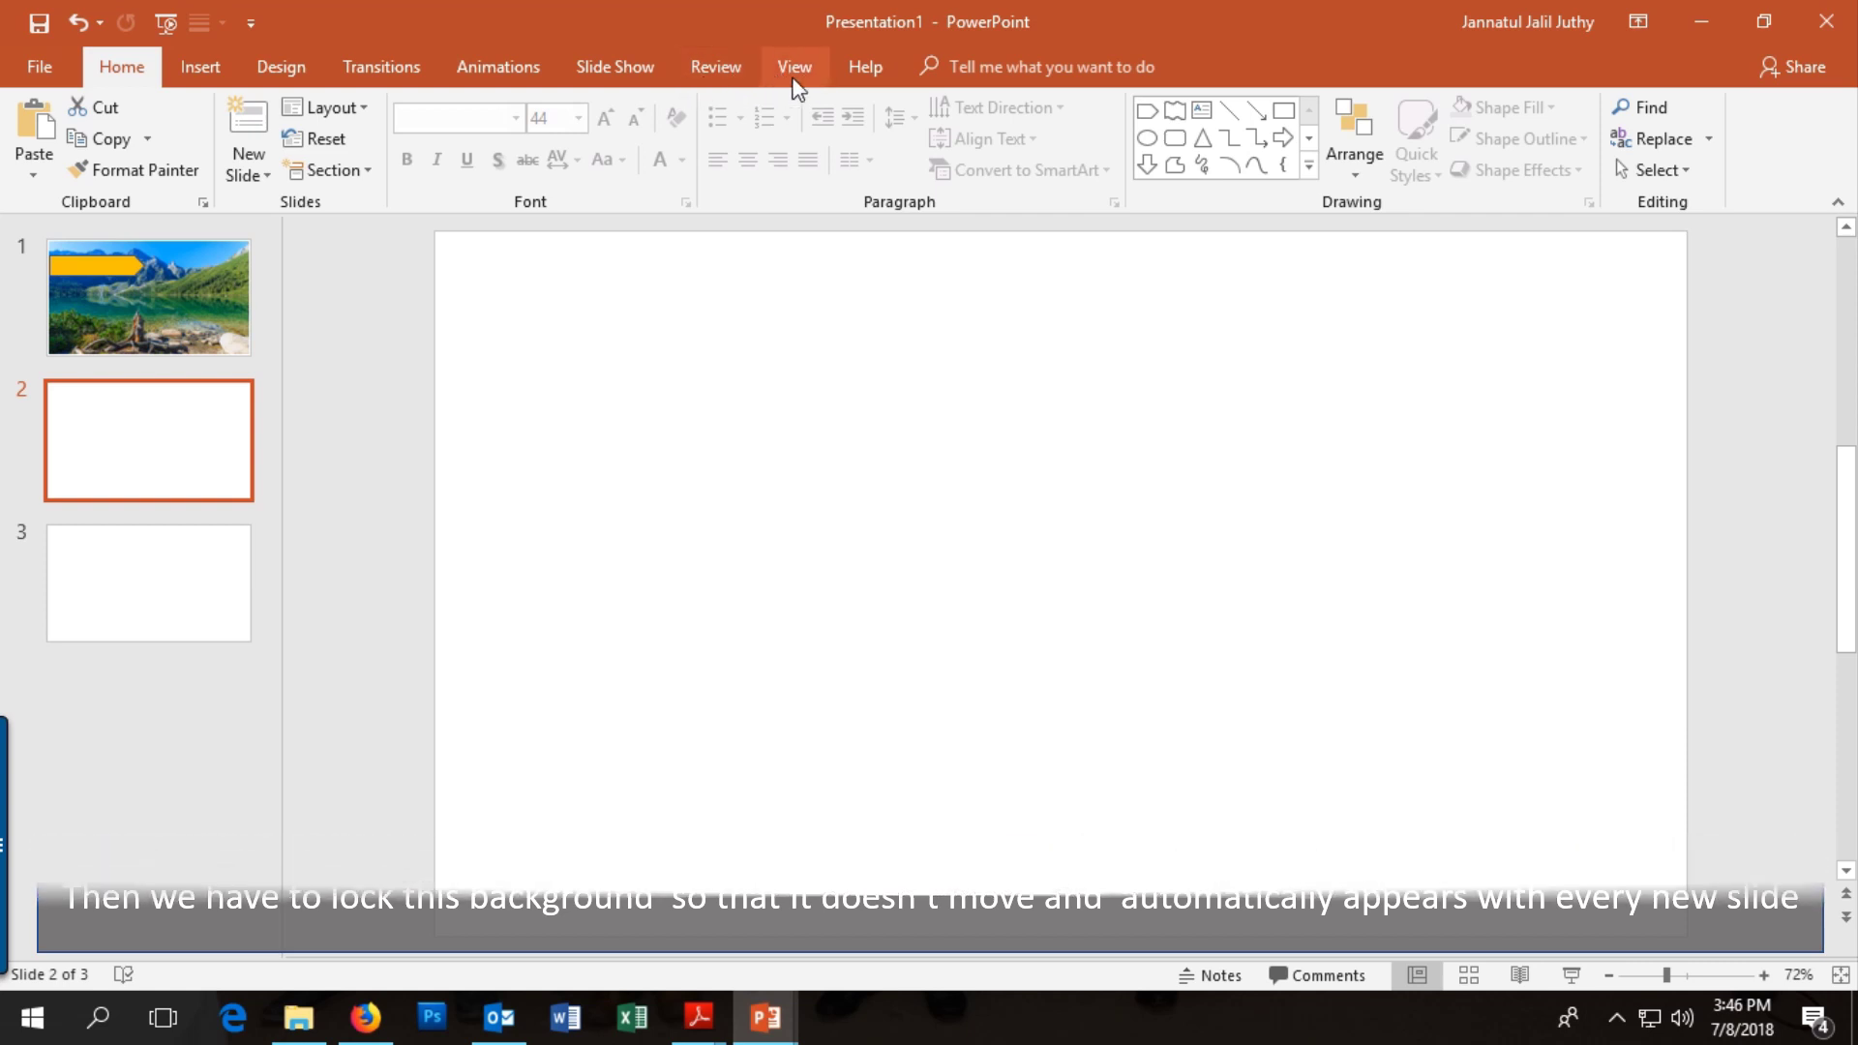
pyautogui.click(794, 66)
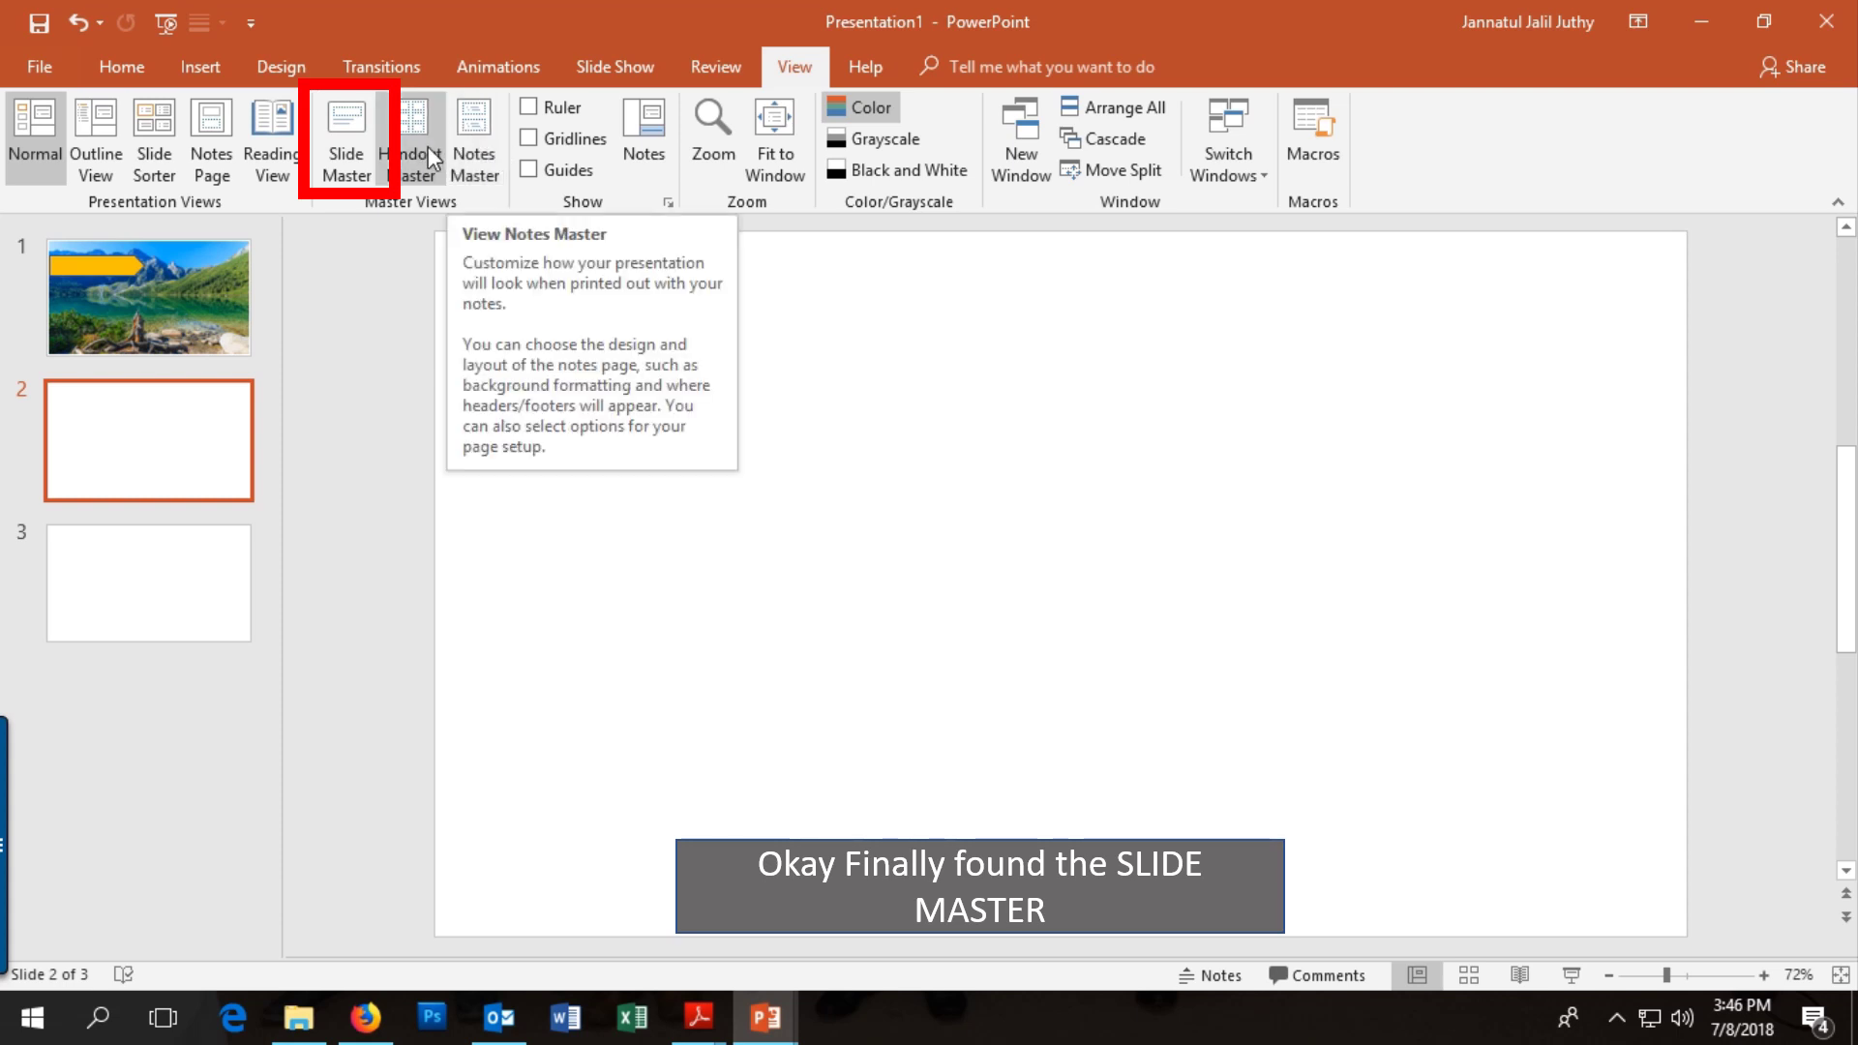
# Step: In Slide Master view, add a new layout after the gradient front-page layout
pyautogui.click(358, 137)
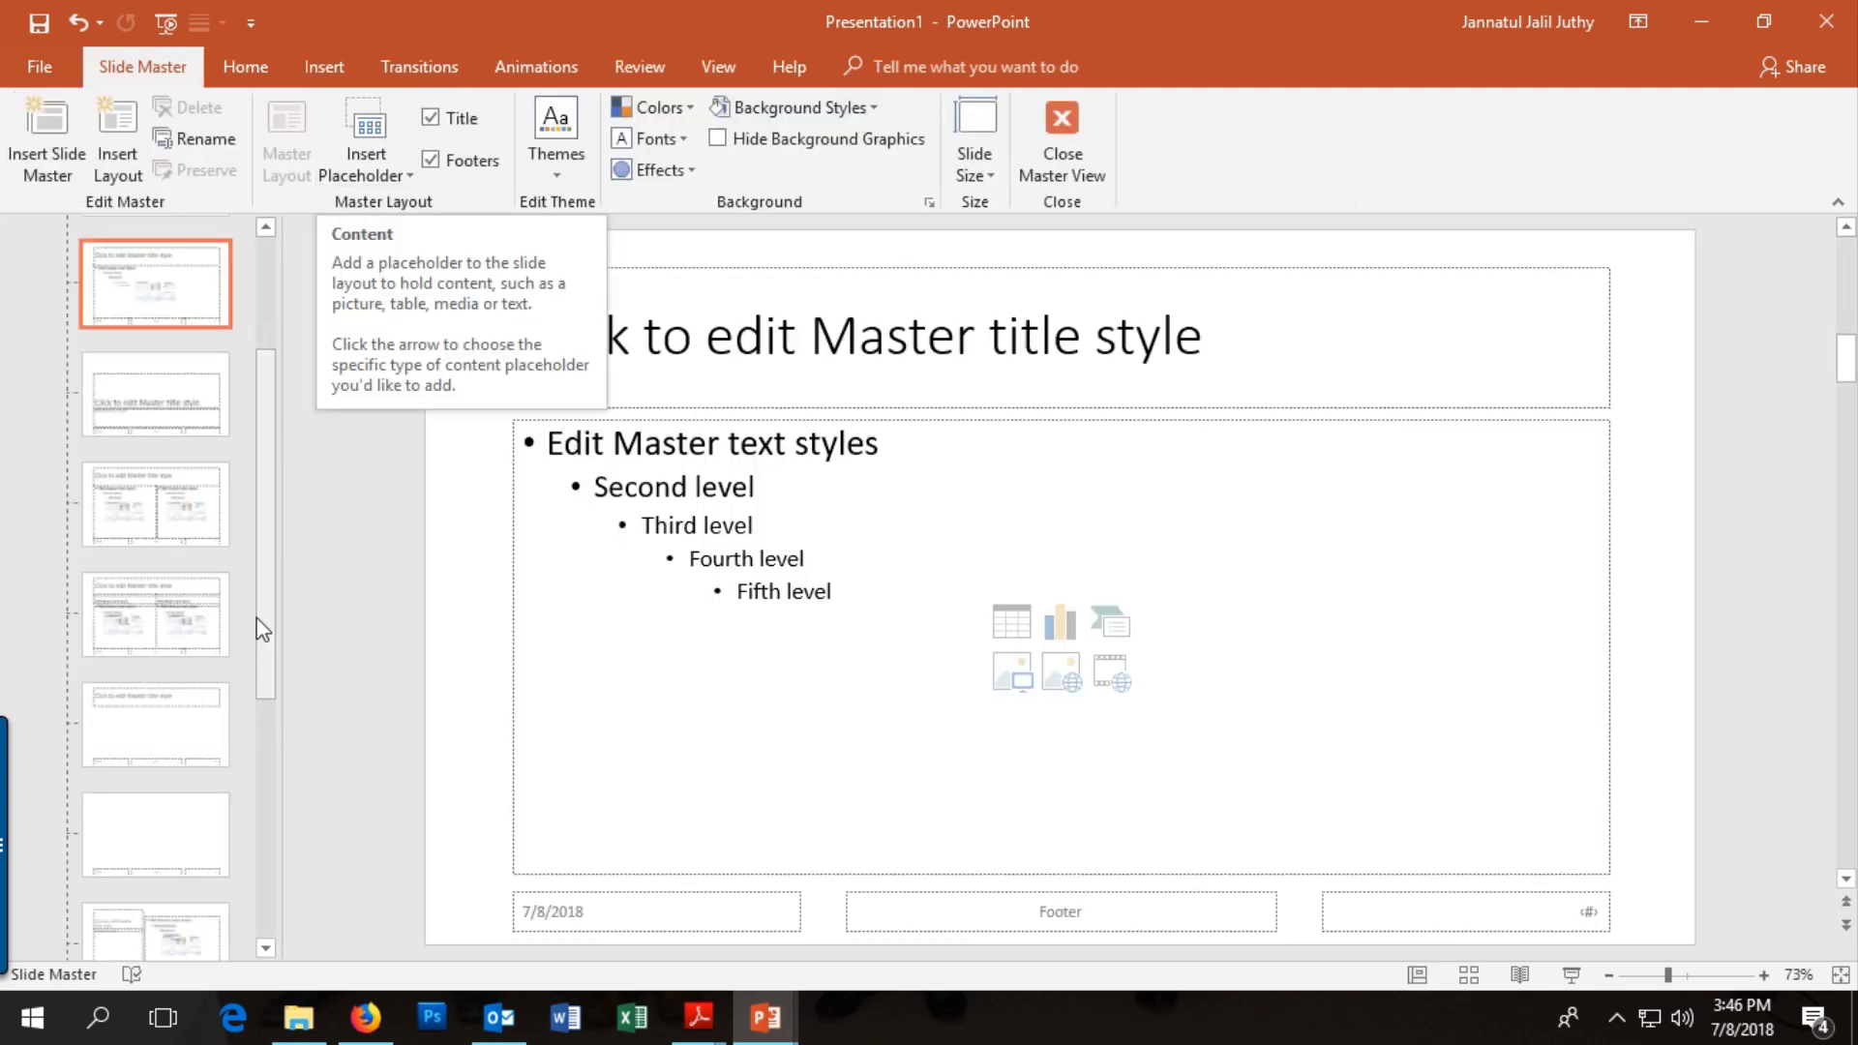
pyautogui.moveTo(259, 624); pyautogui.dragTo(259, 856)
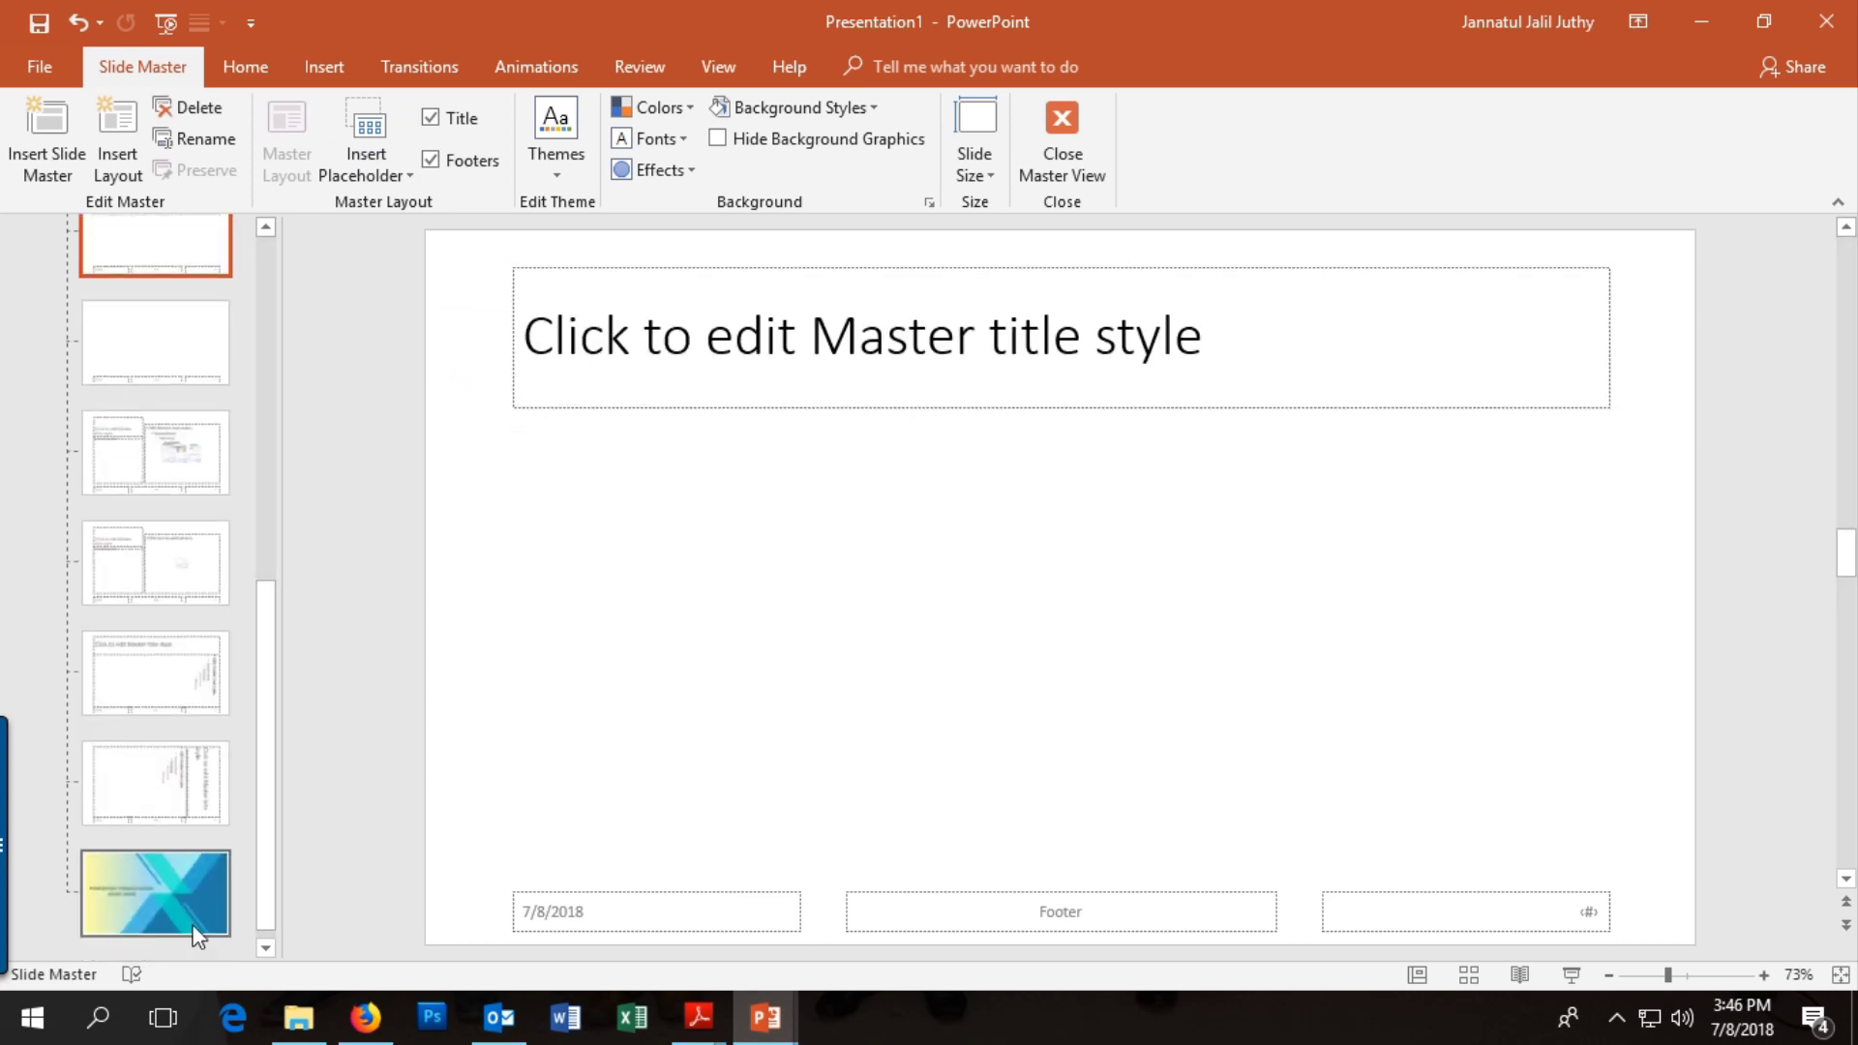
pyautogui.click(196, 930)
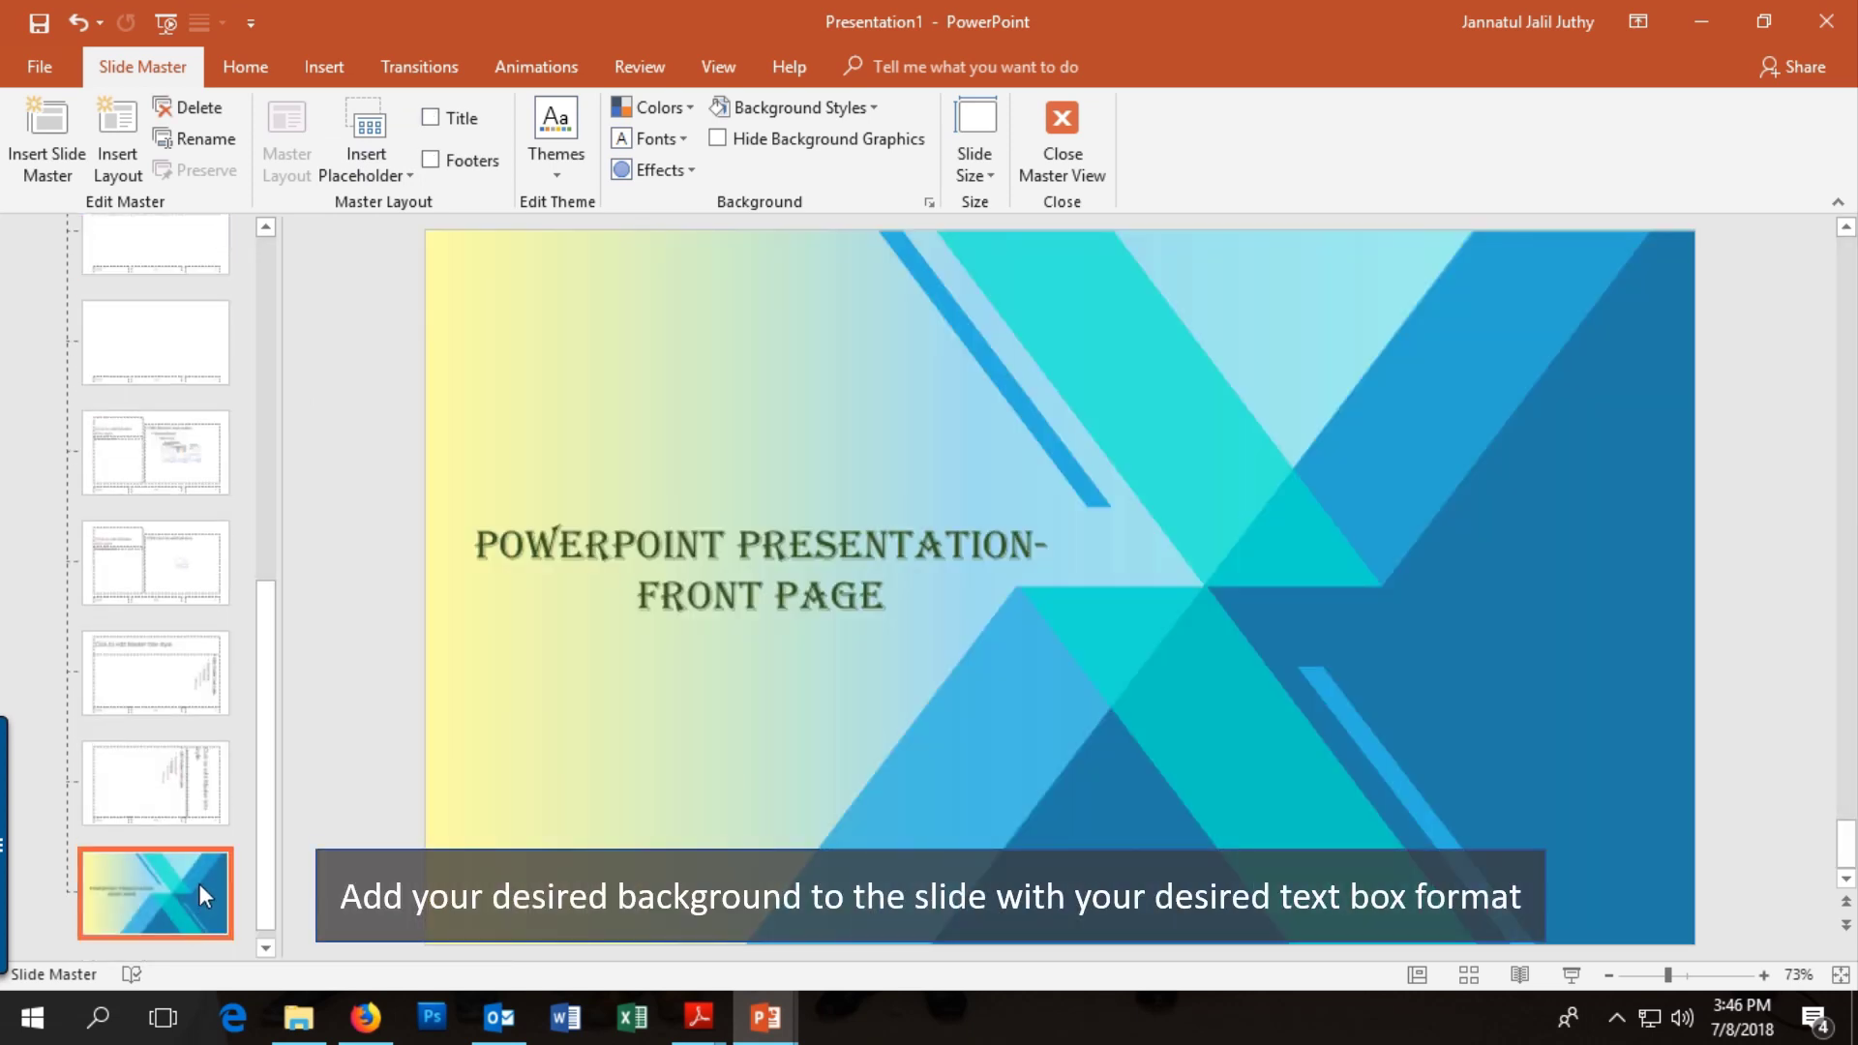
pyautogui.hotkey('ctrl', 'm')
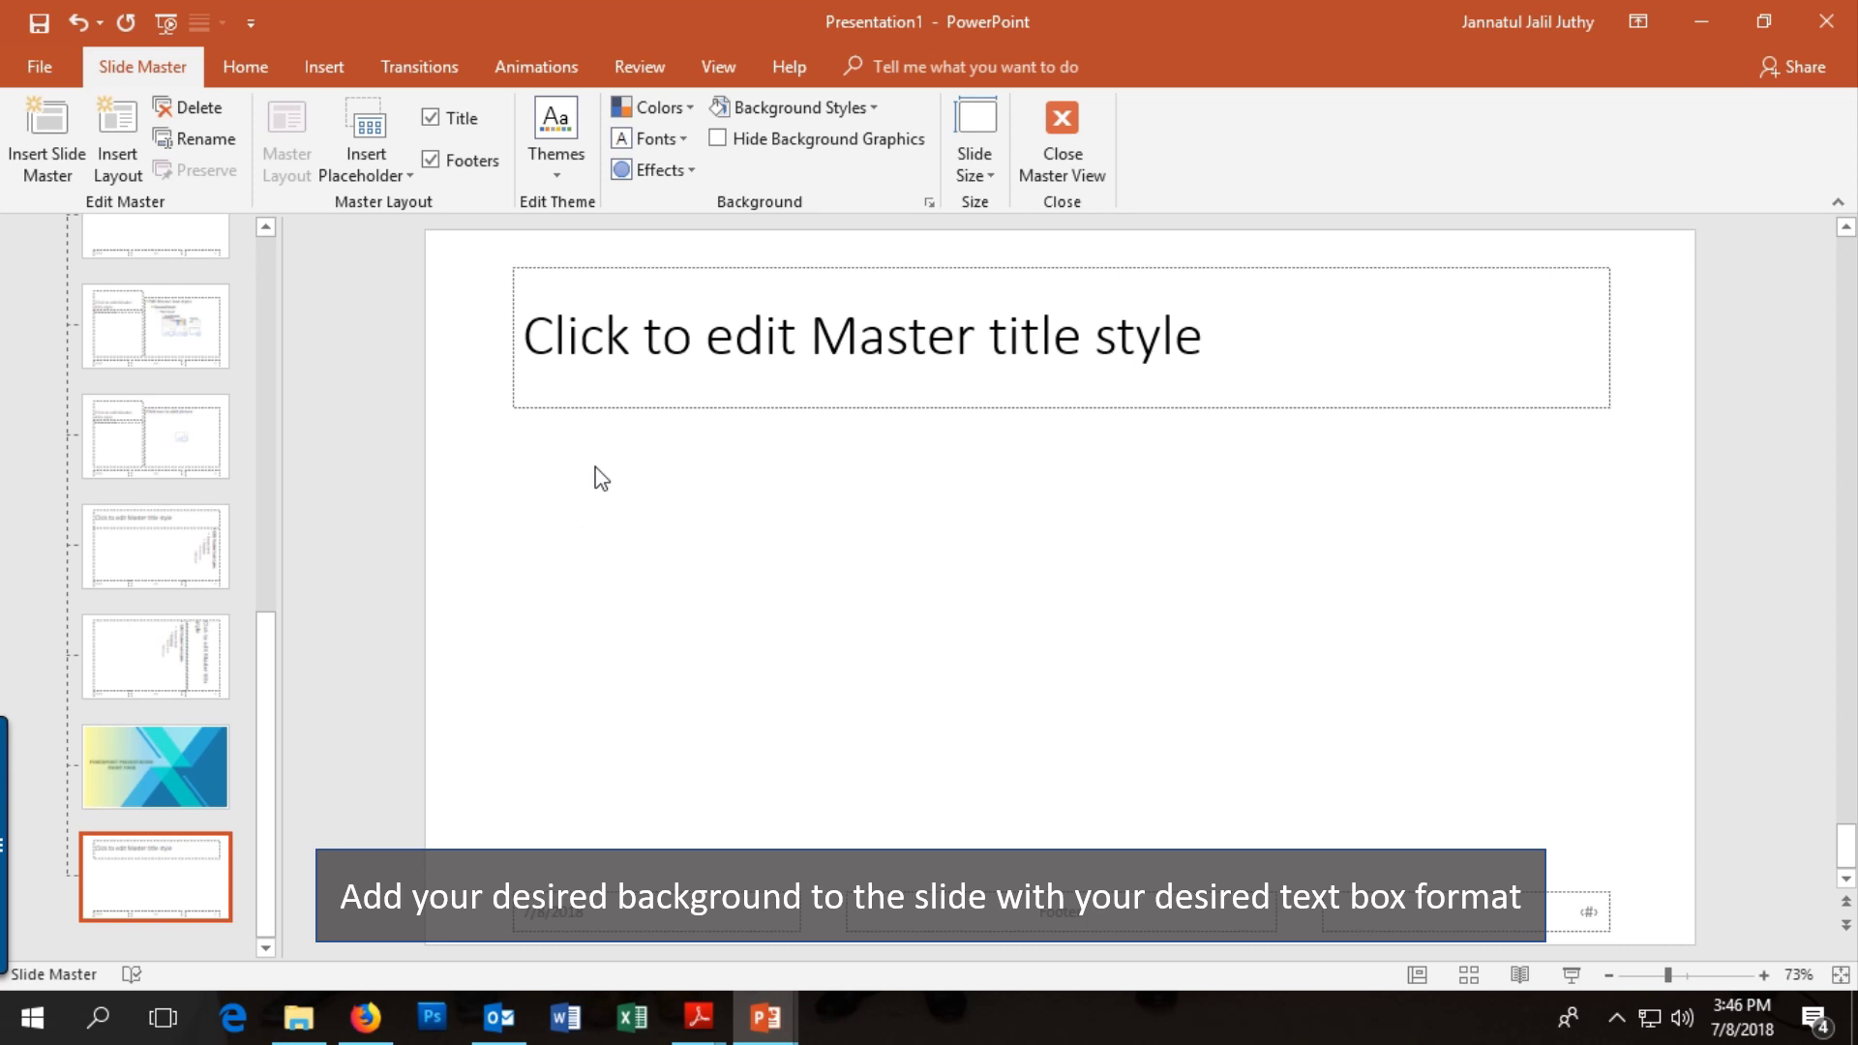
pyautogui.hotkey('ctrl', 'z')
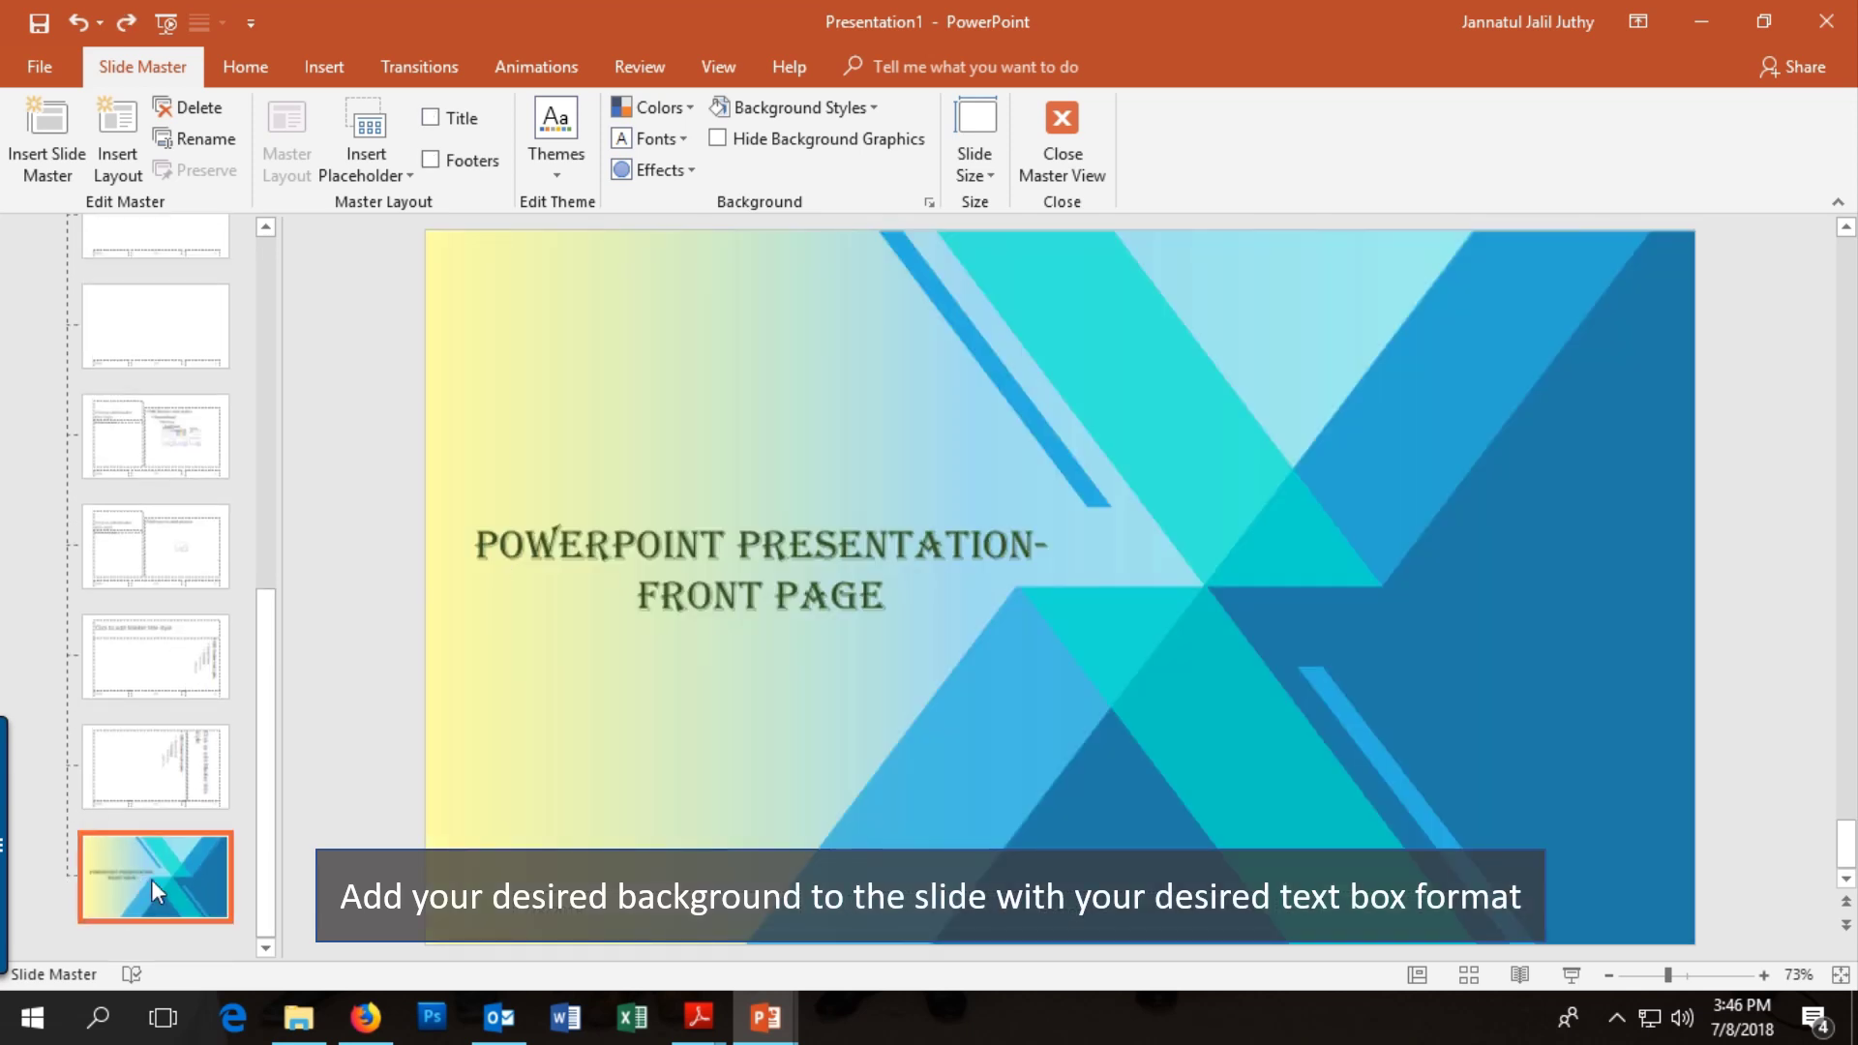
pyautogui.hotkey('ctrl', 'm')
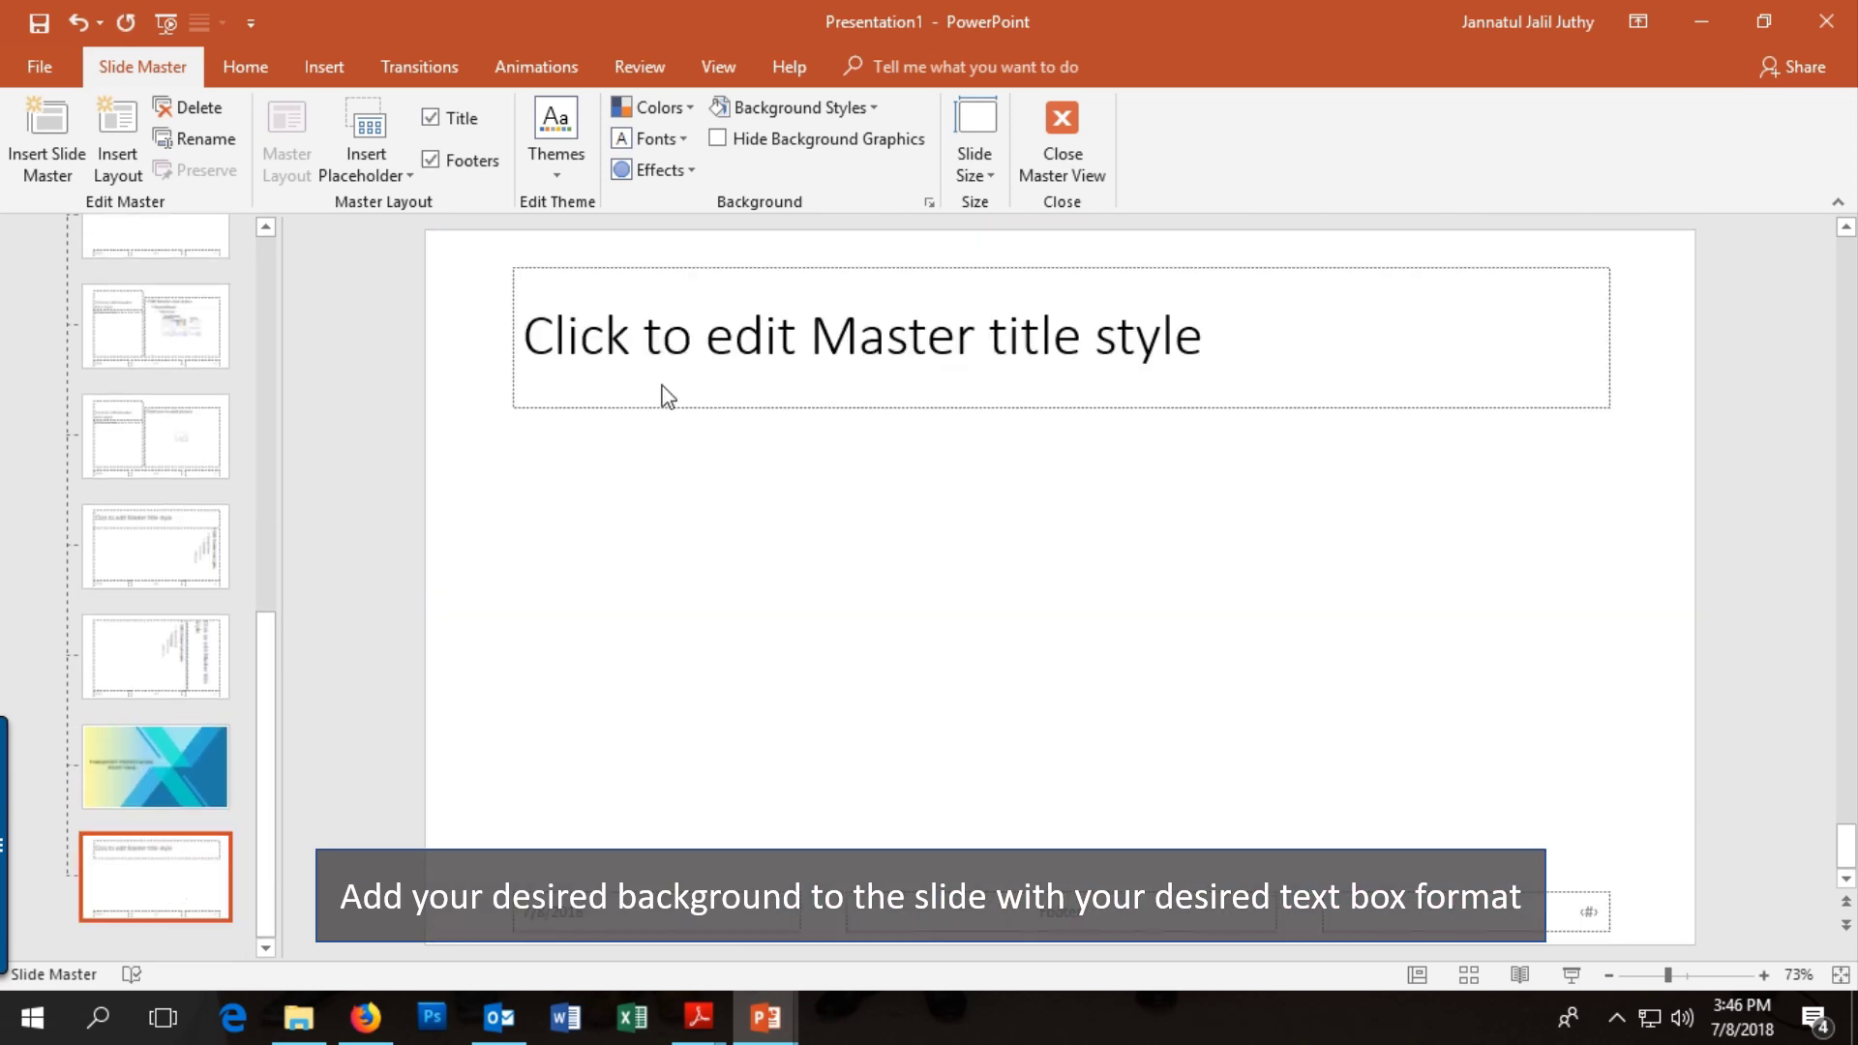
# Step: Remove the title and footer placeholders from the new layout
pyautogui.hotkey('ctrl', 'a')
pyautogui.click(640, 410)
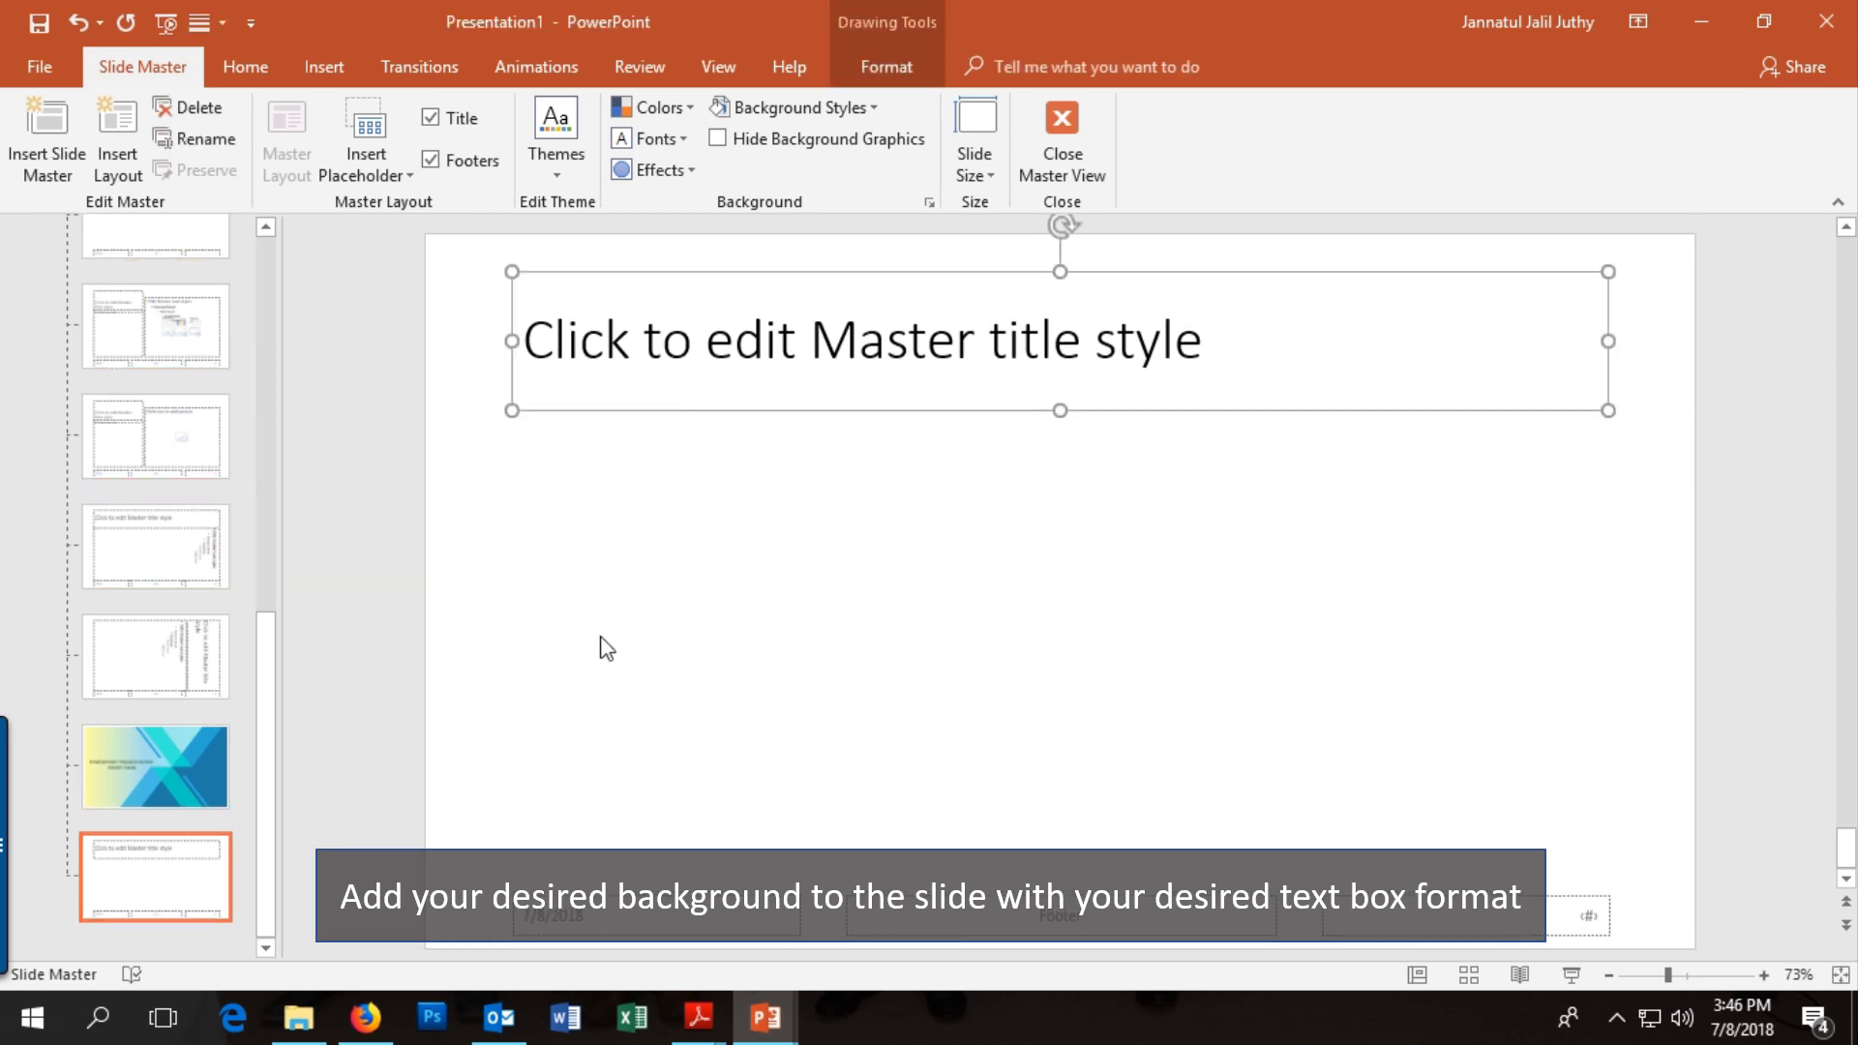
pyautogui.press('Delete')
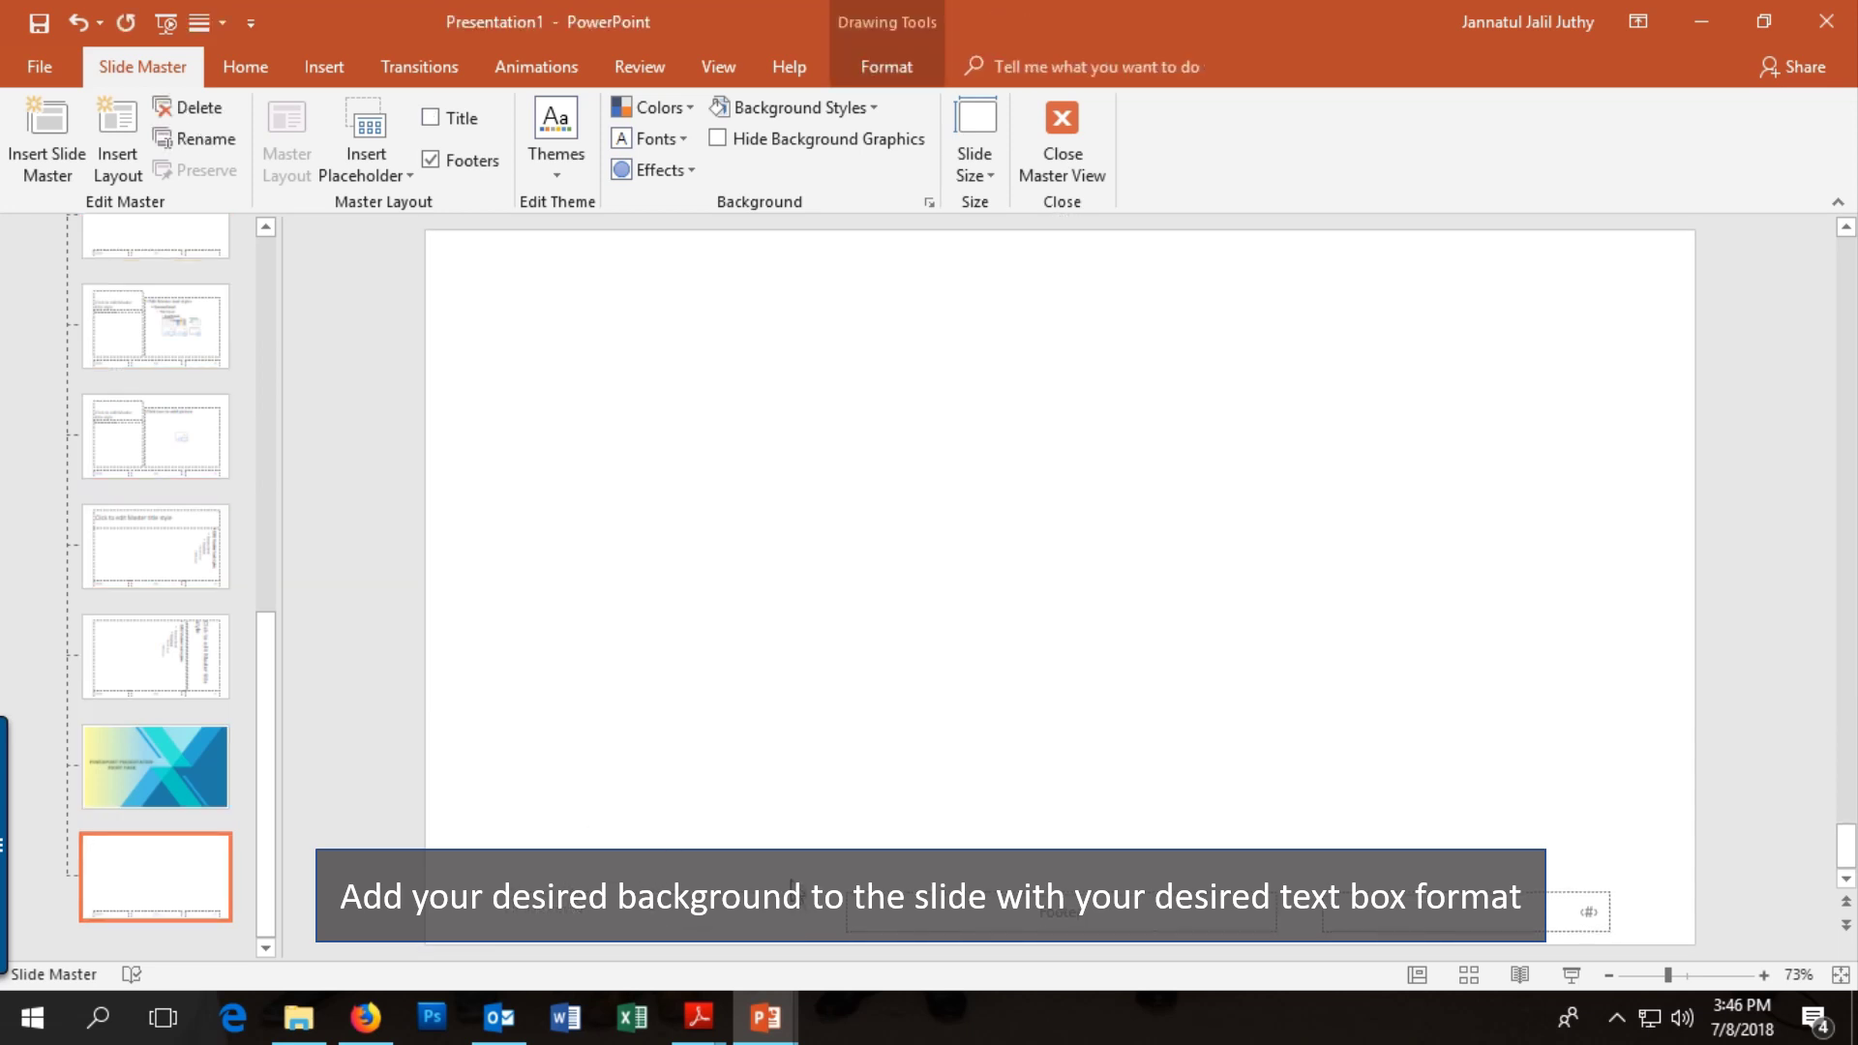
pyautogui.click(1597, 909)
pyautogui.press('Delete')
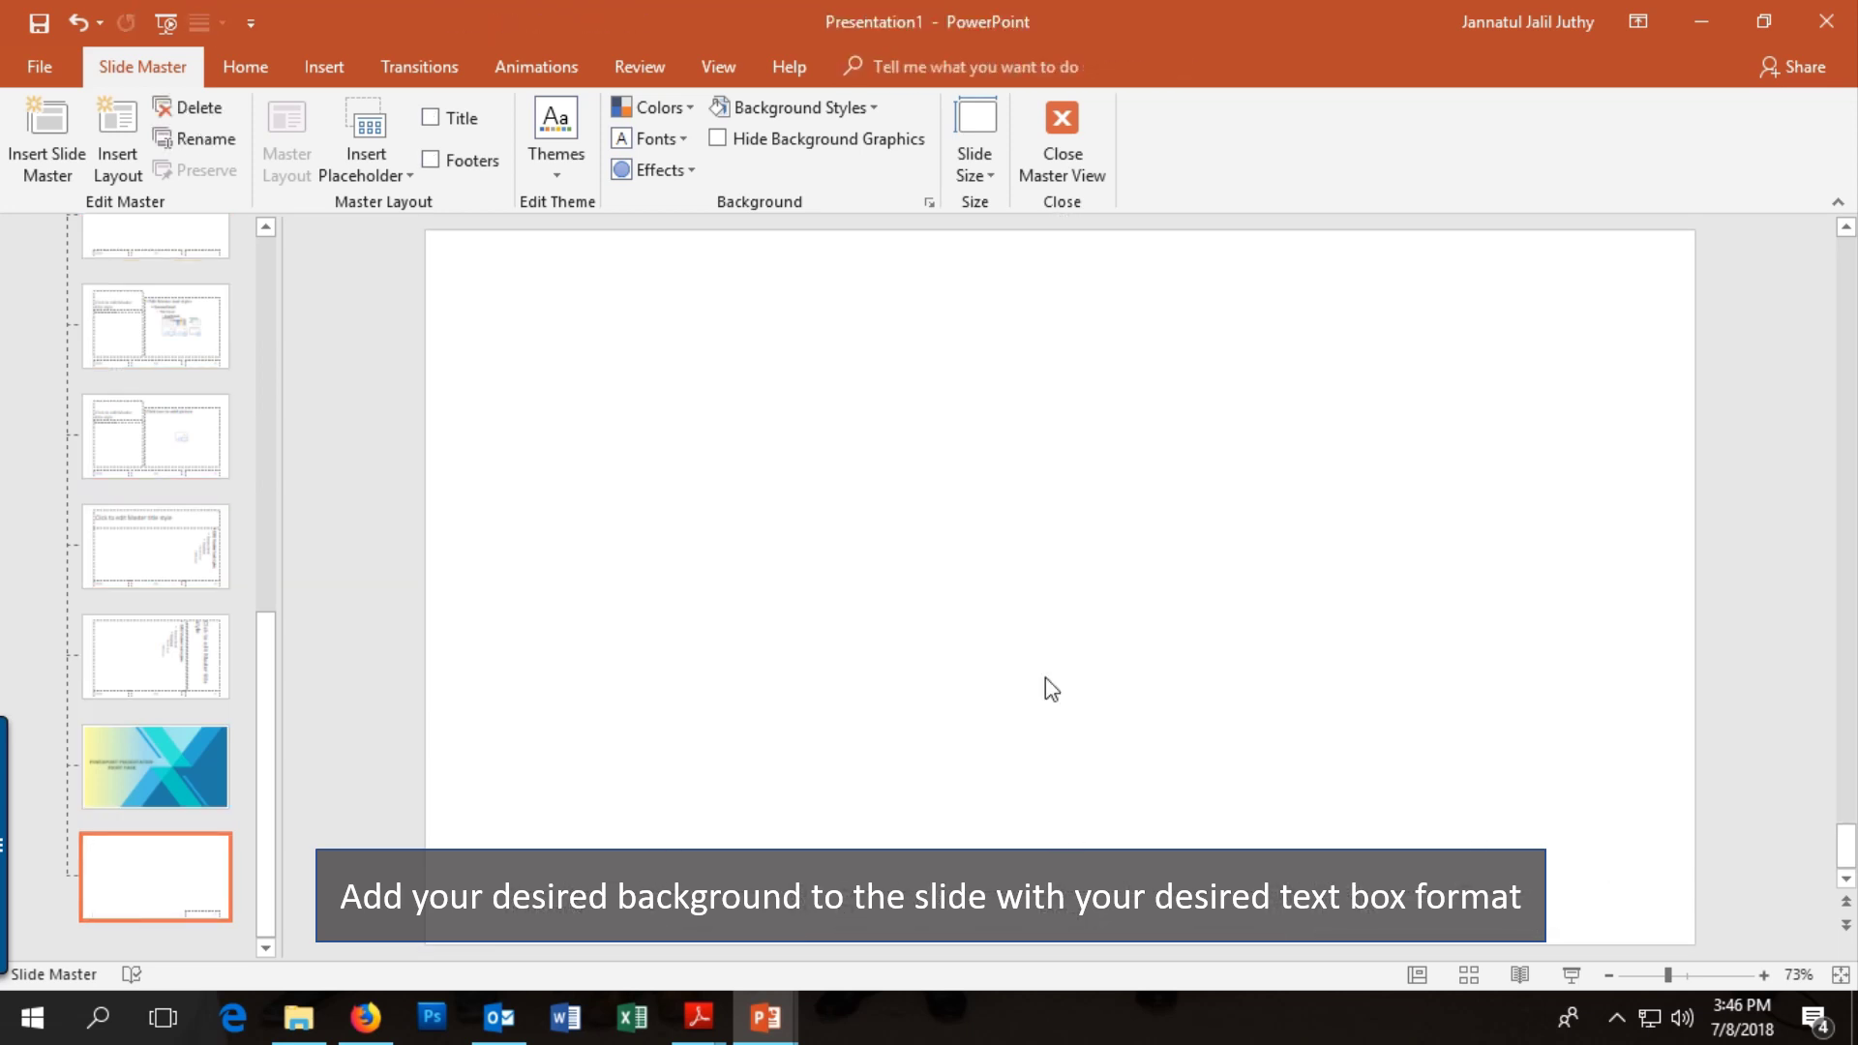
pyautogui.click(296, 64)
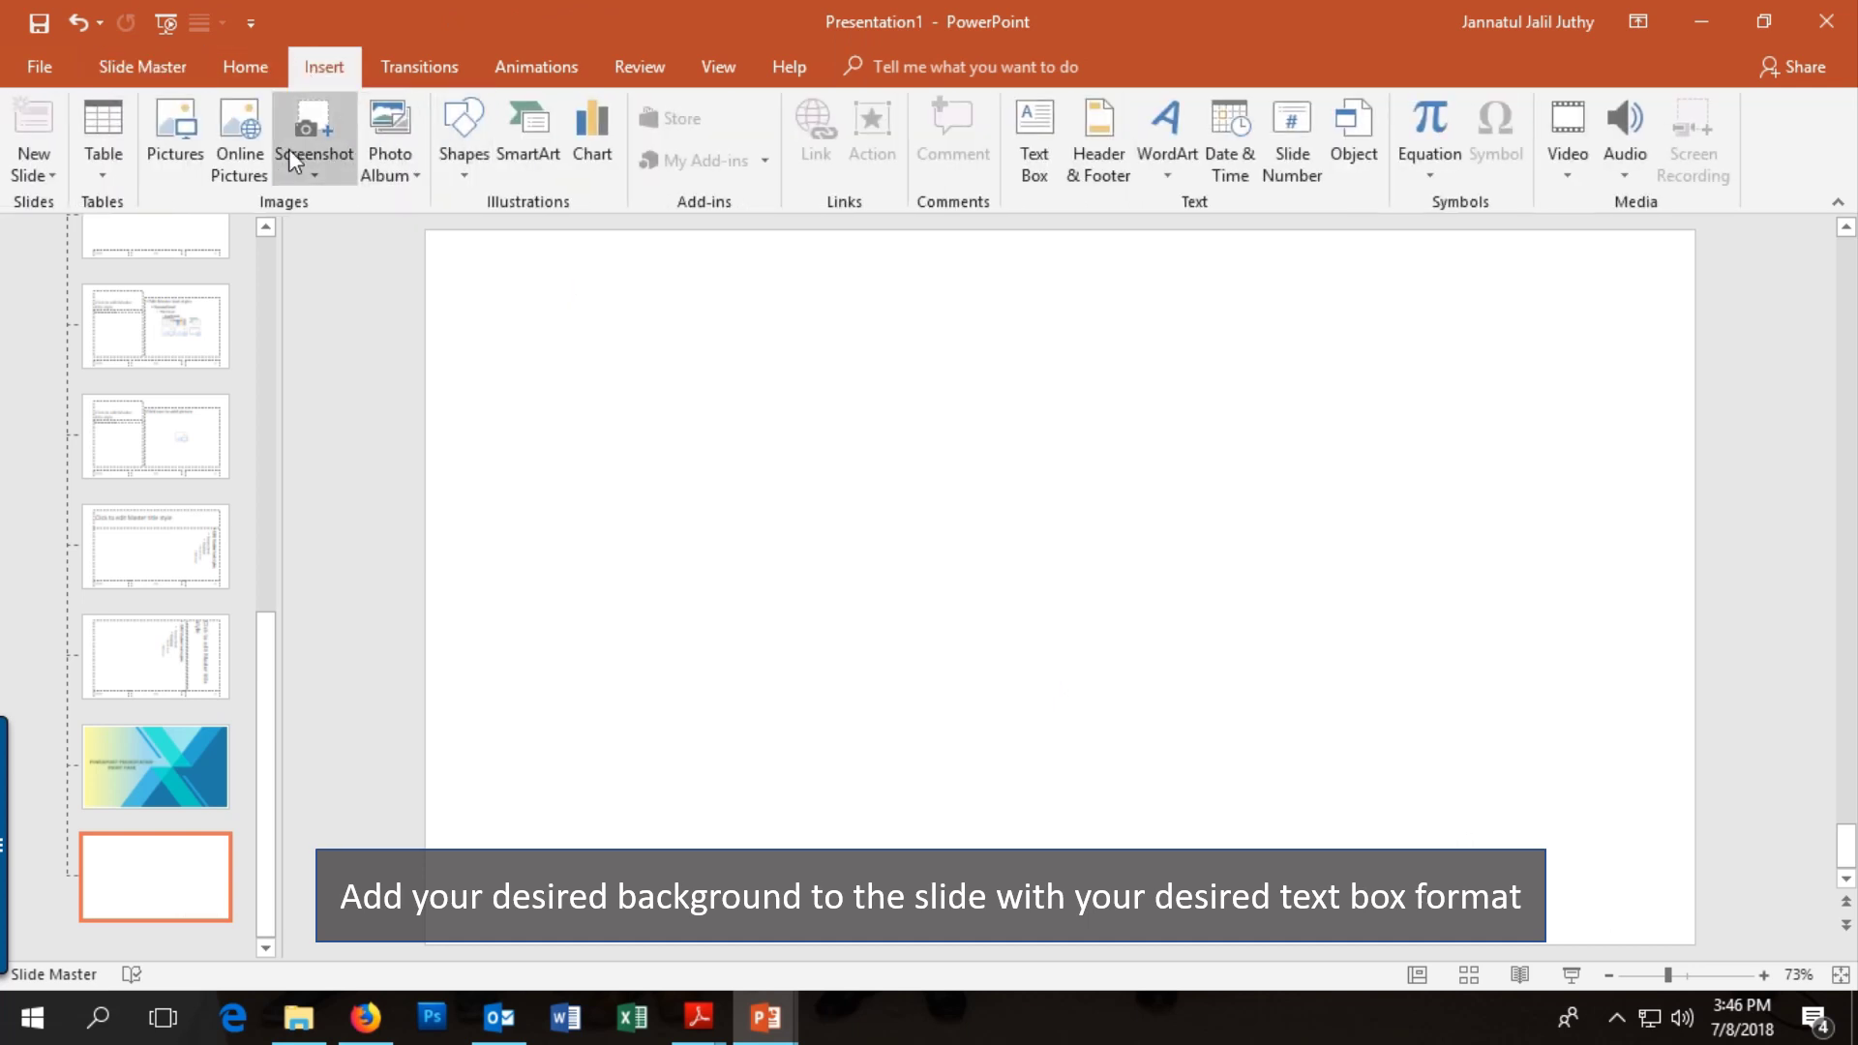
# Step: Insert the tatra-national-park photo on the new layout and stretch it to 13.33" × 7.5"
pyautogui.click(176, 146)
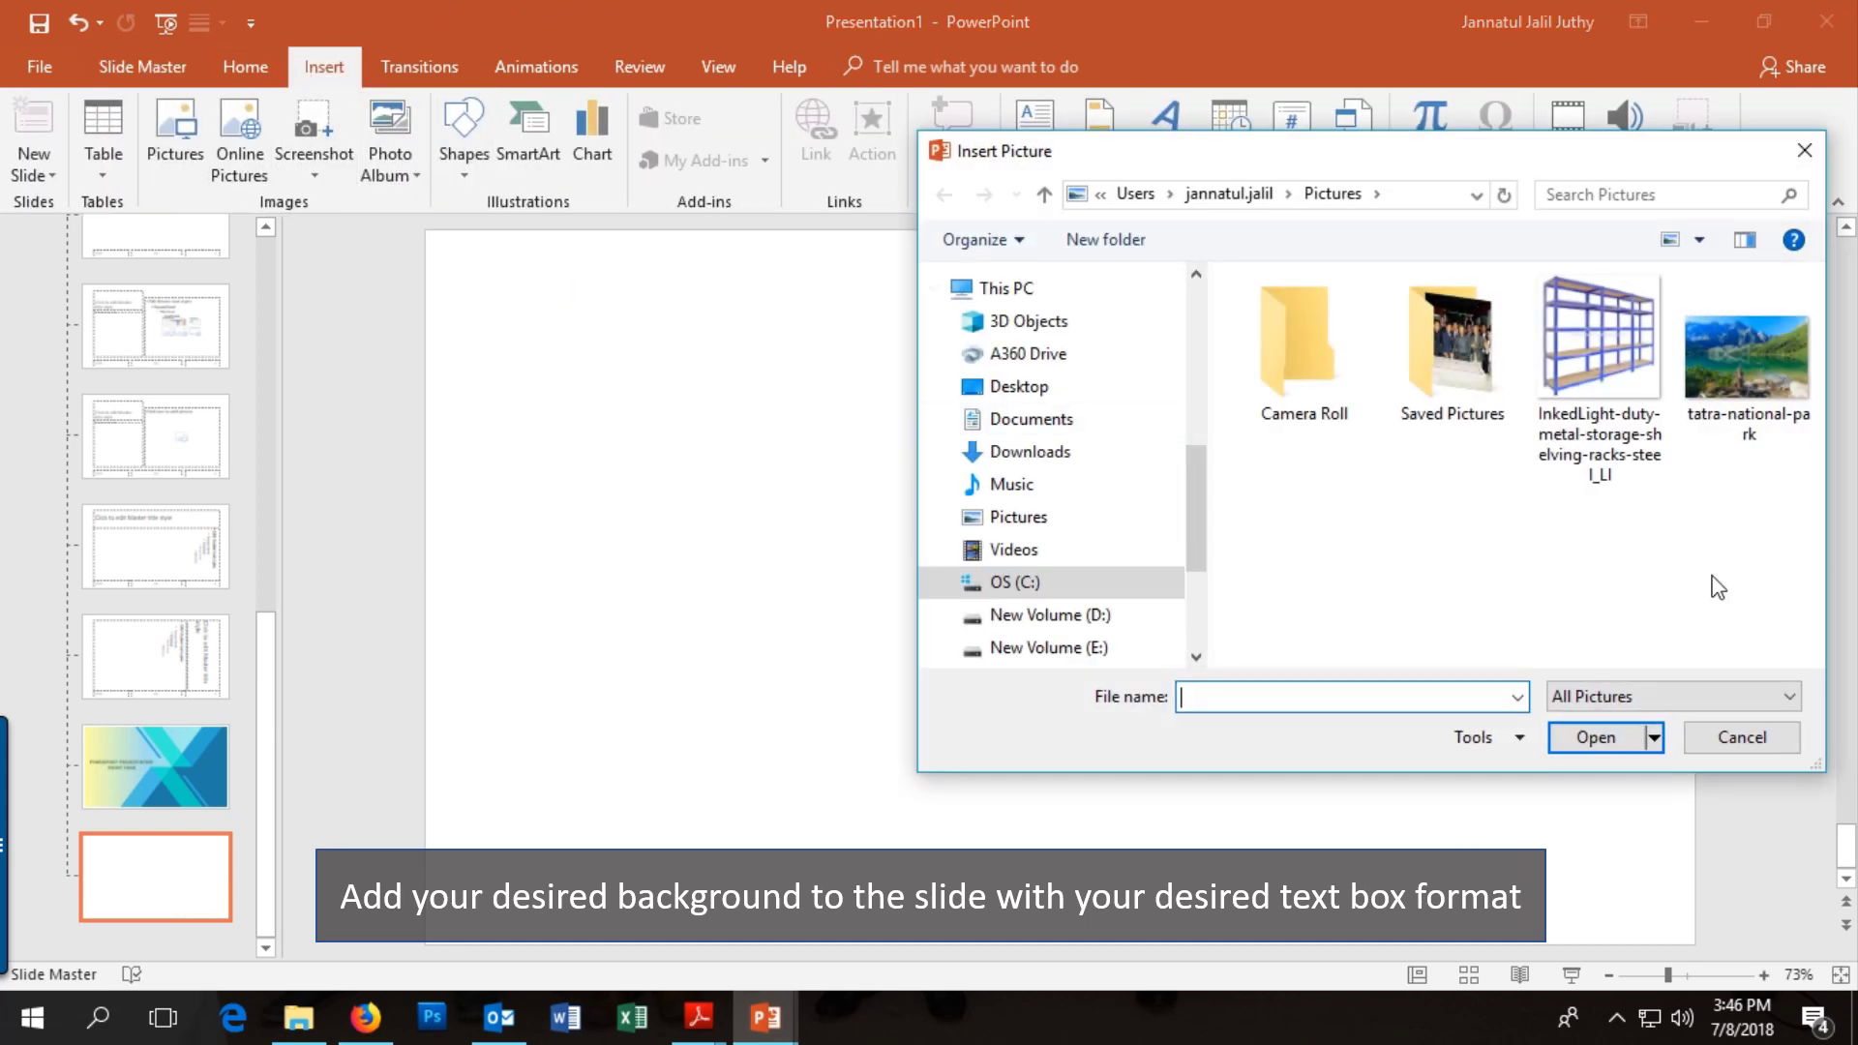
pyautogui.doubleClick(1738, 372)
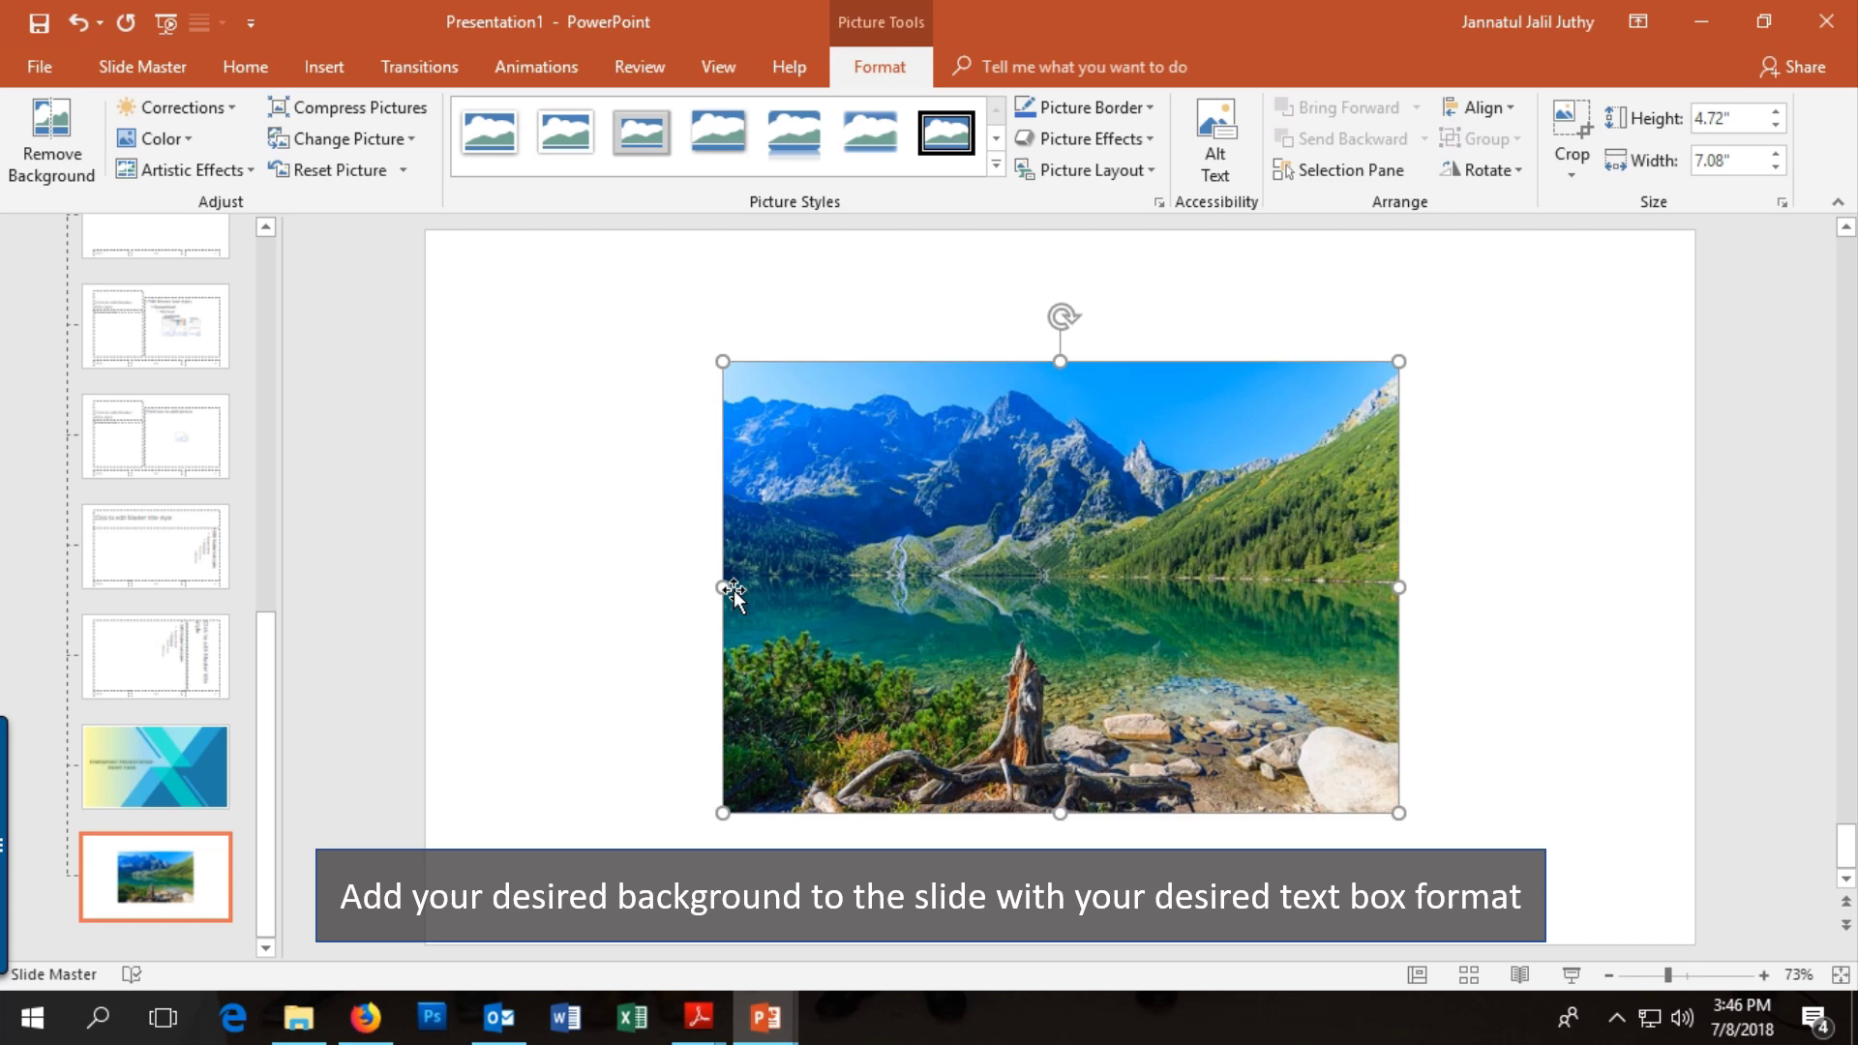
pyautogui.moveTo(721, 585); pyautogui.dragTo(424, 586)
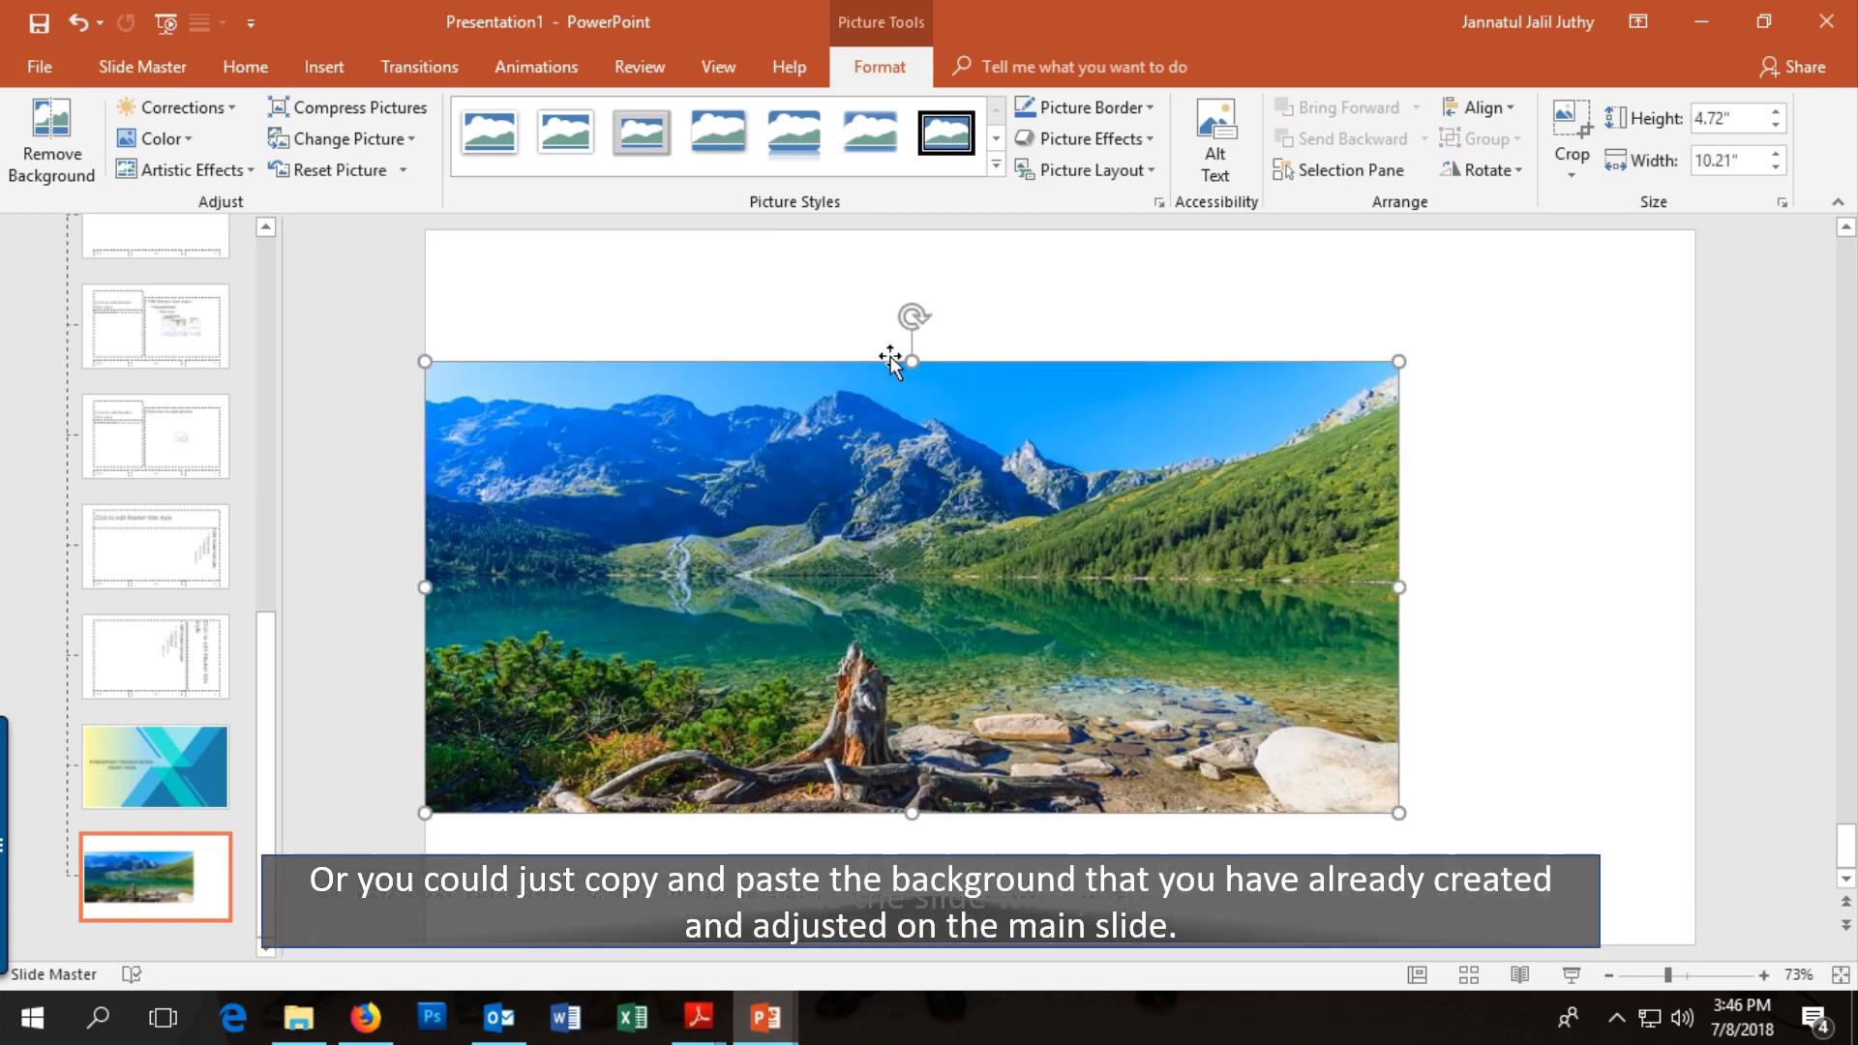
pyautogui.moveTo(911, 361); pyautogui.dragTo(905, 233)
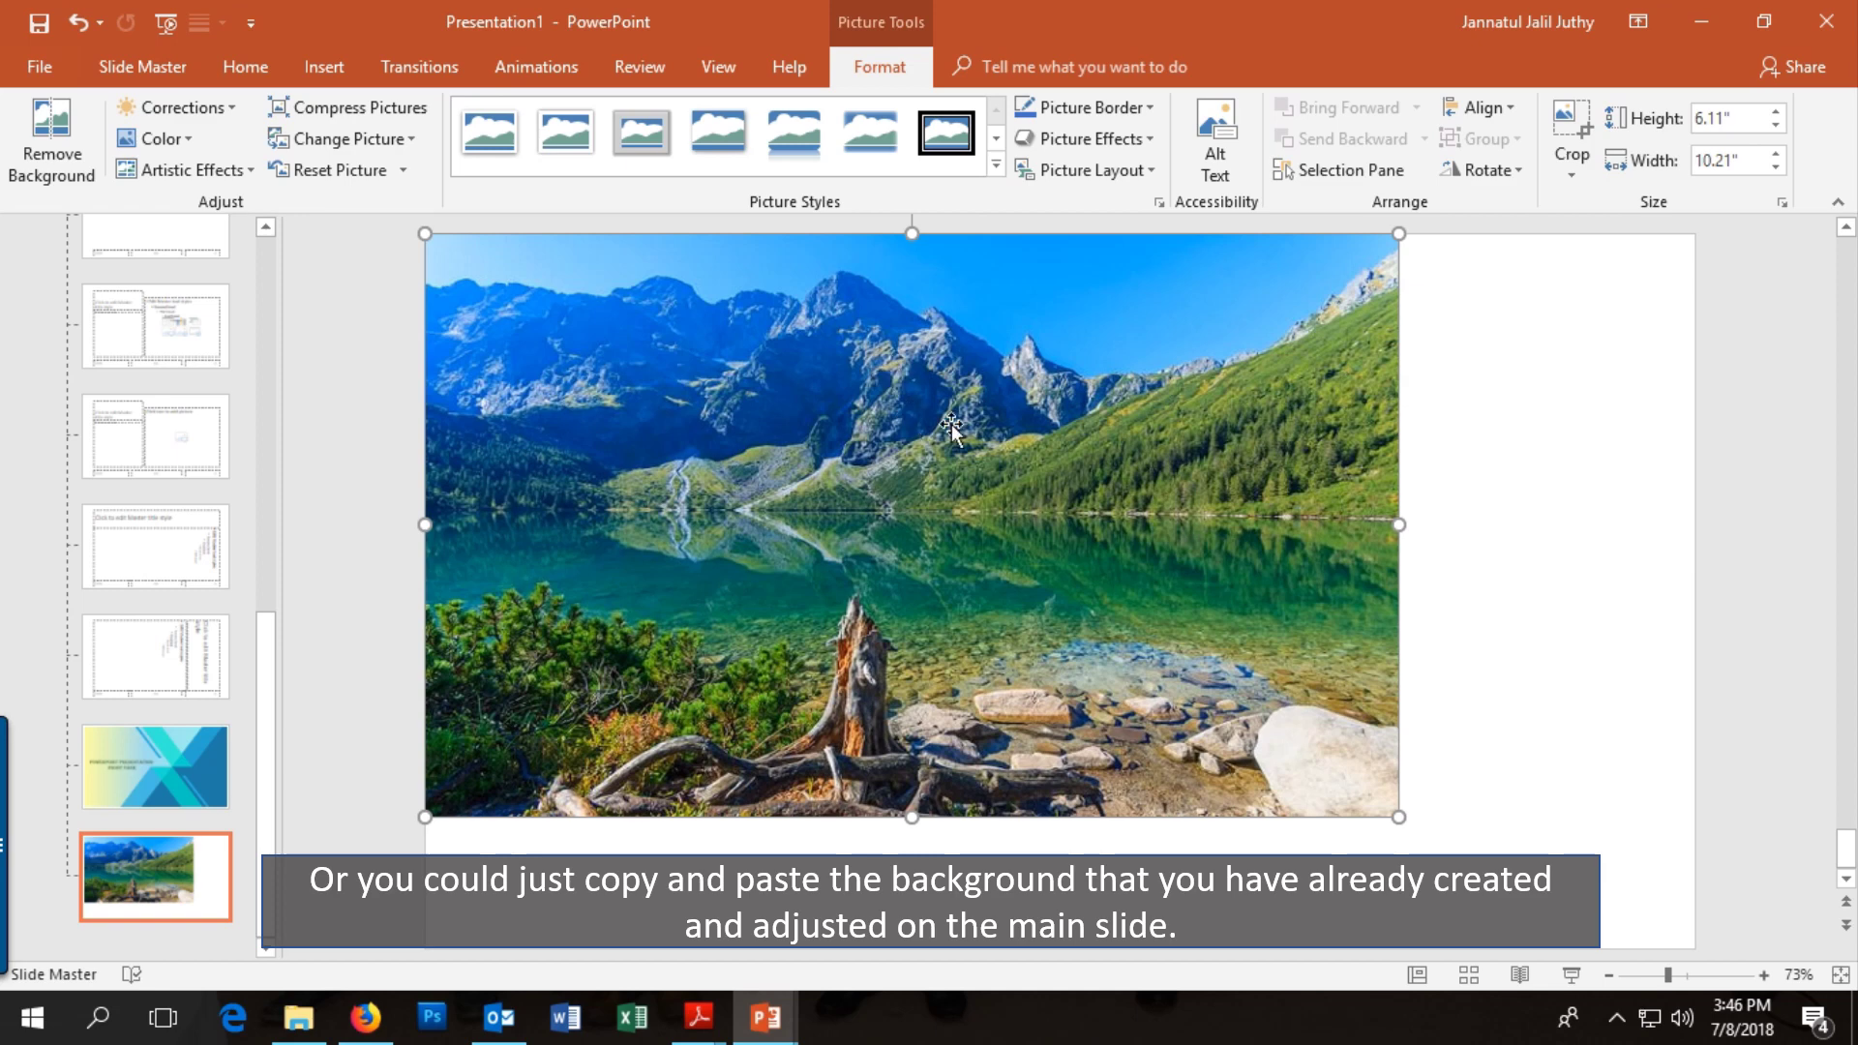
pyautogui.moveTo(1398, 529); pyautogui.dragTo(1695, 633)
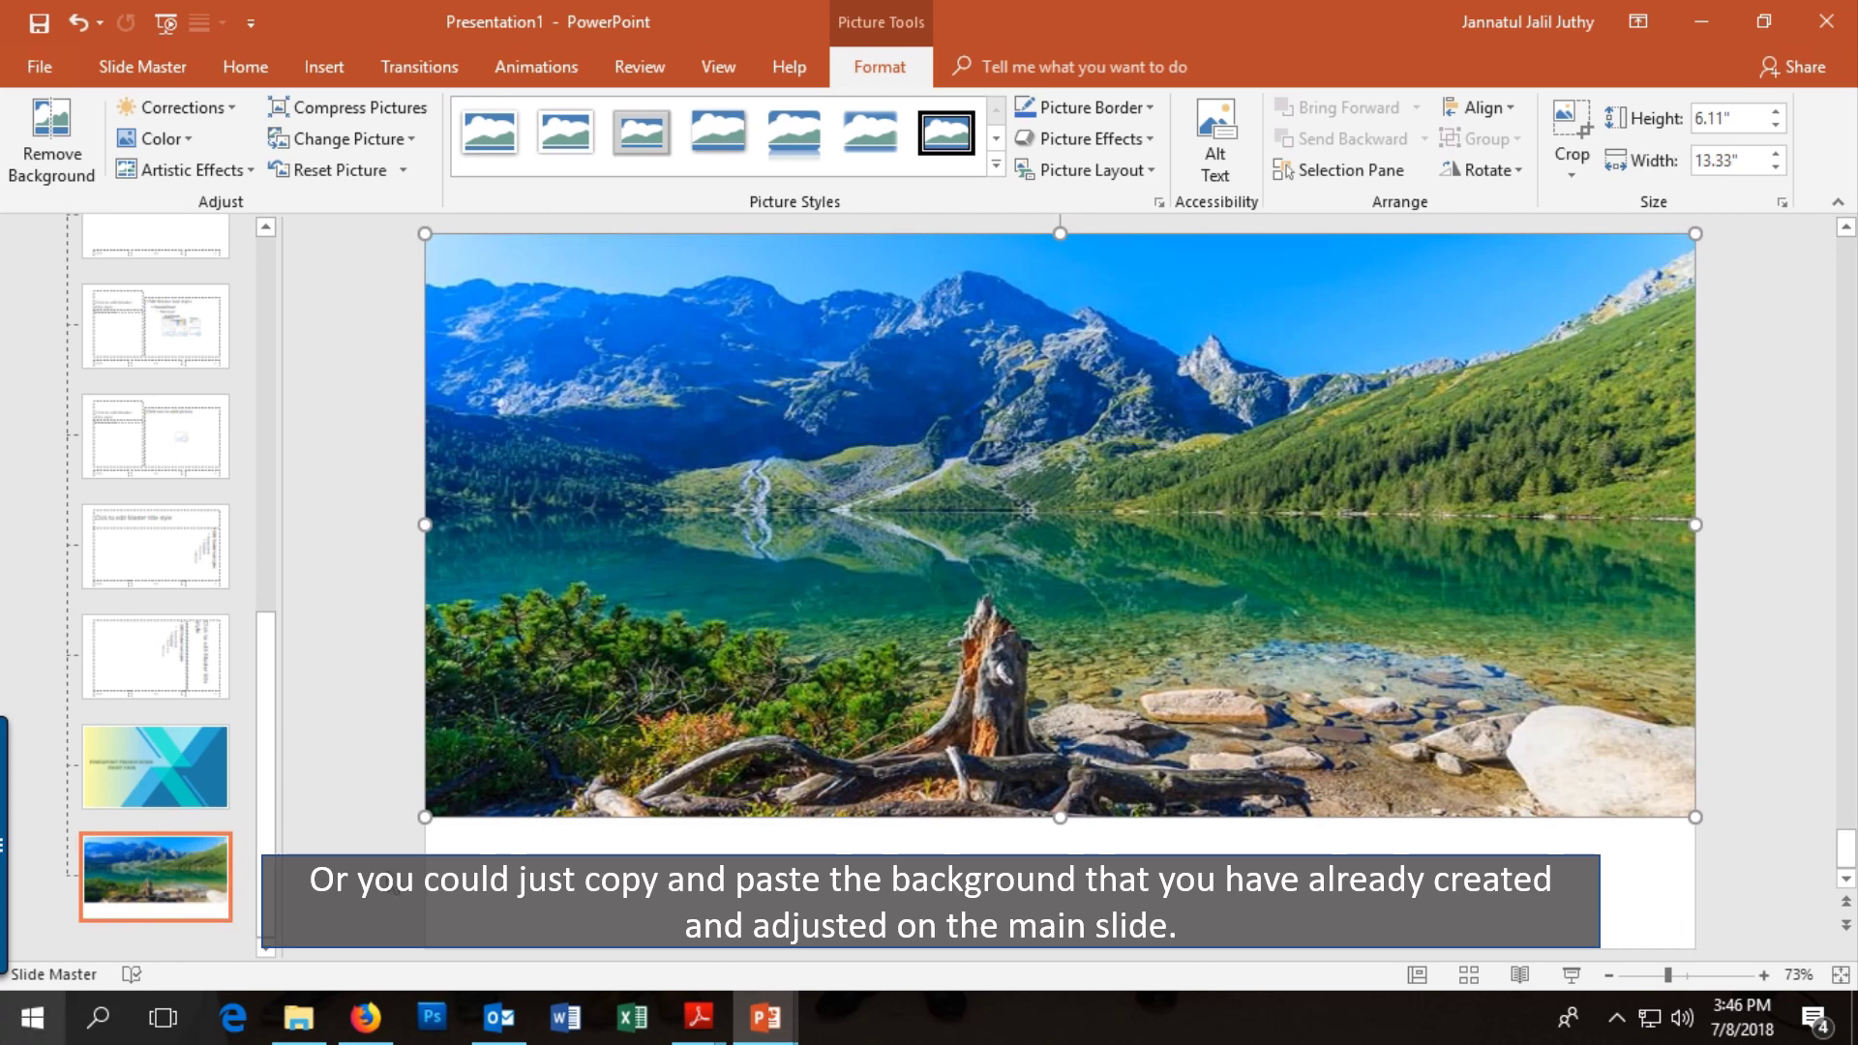
pyautogui.moveTo(1061, 818); pyautogui.dragTo(1061, 944)
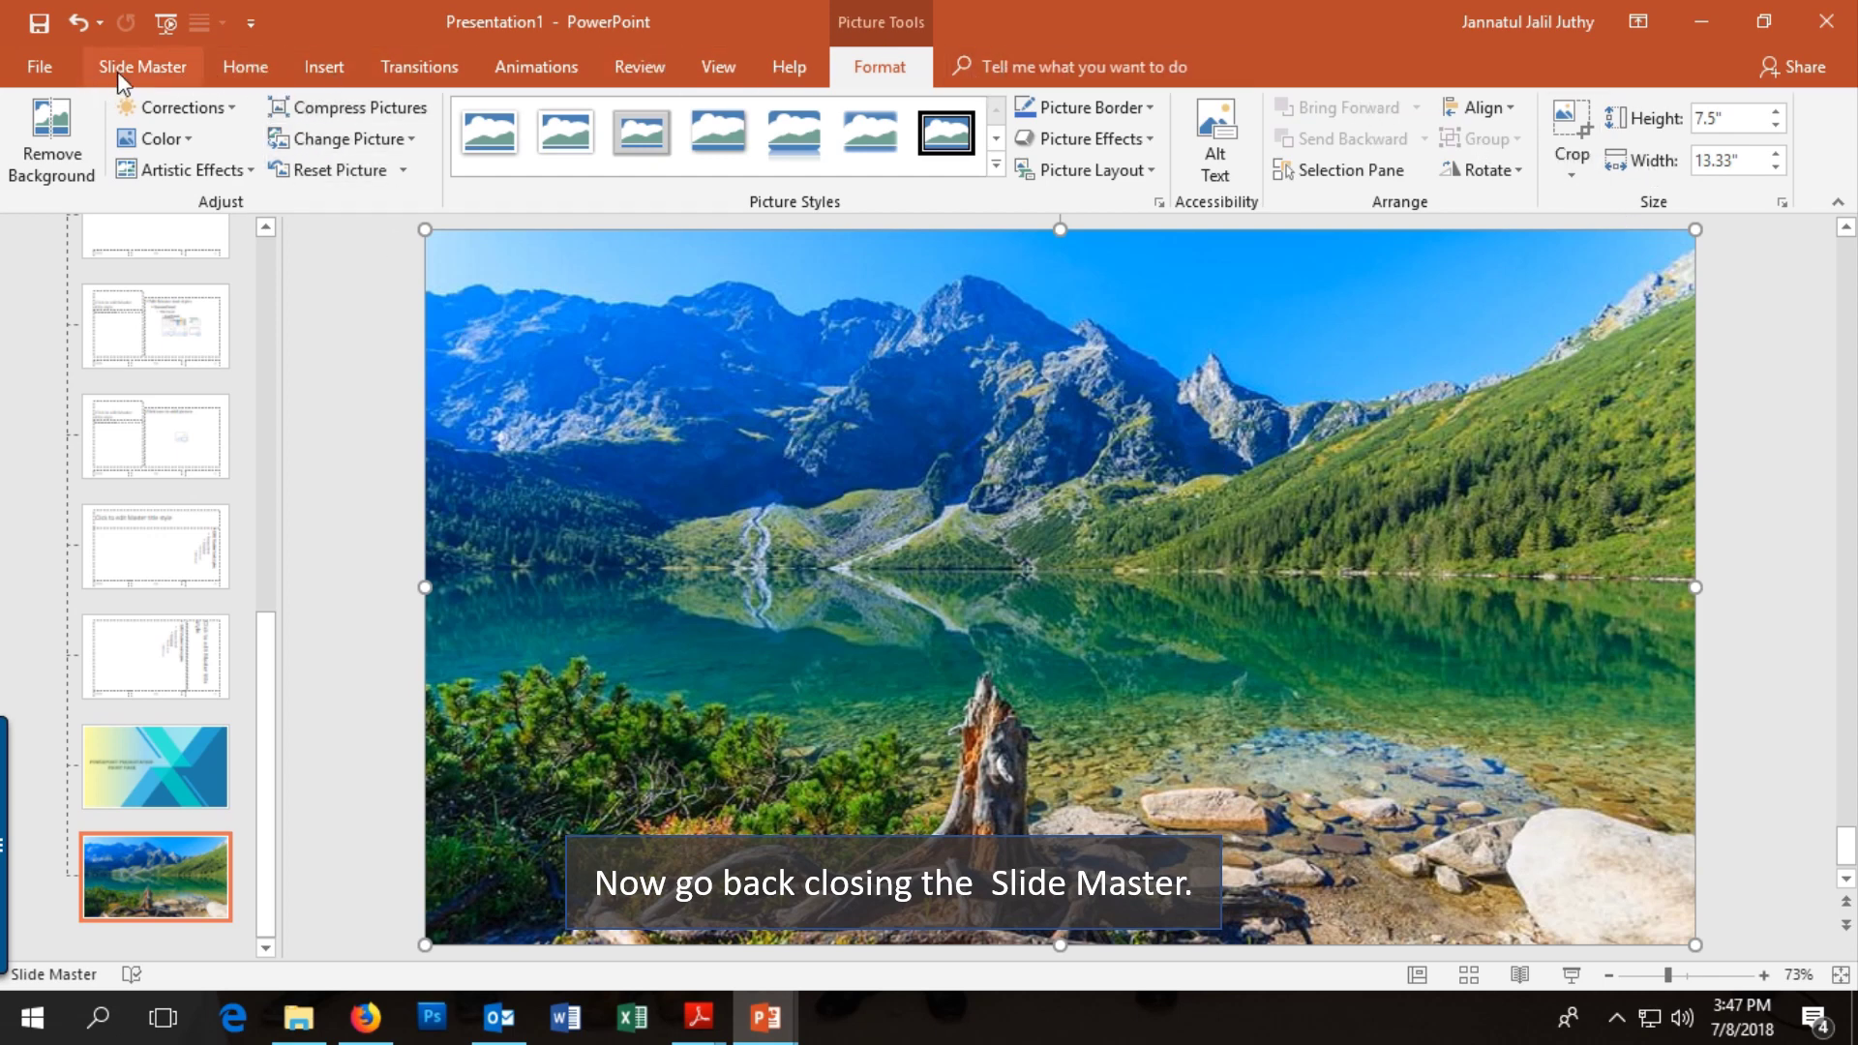
# Step: Close Master View and apply 1_Custom Layout to slide 2
pyautogui.click(166, 70)
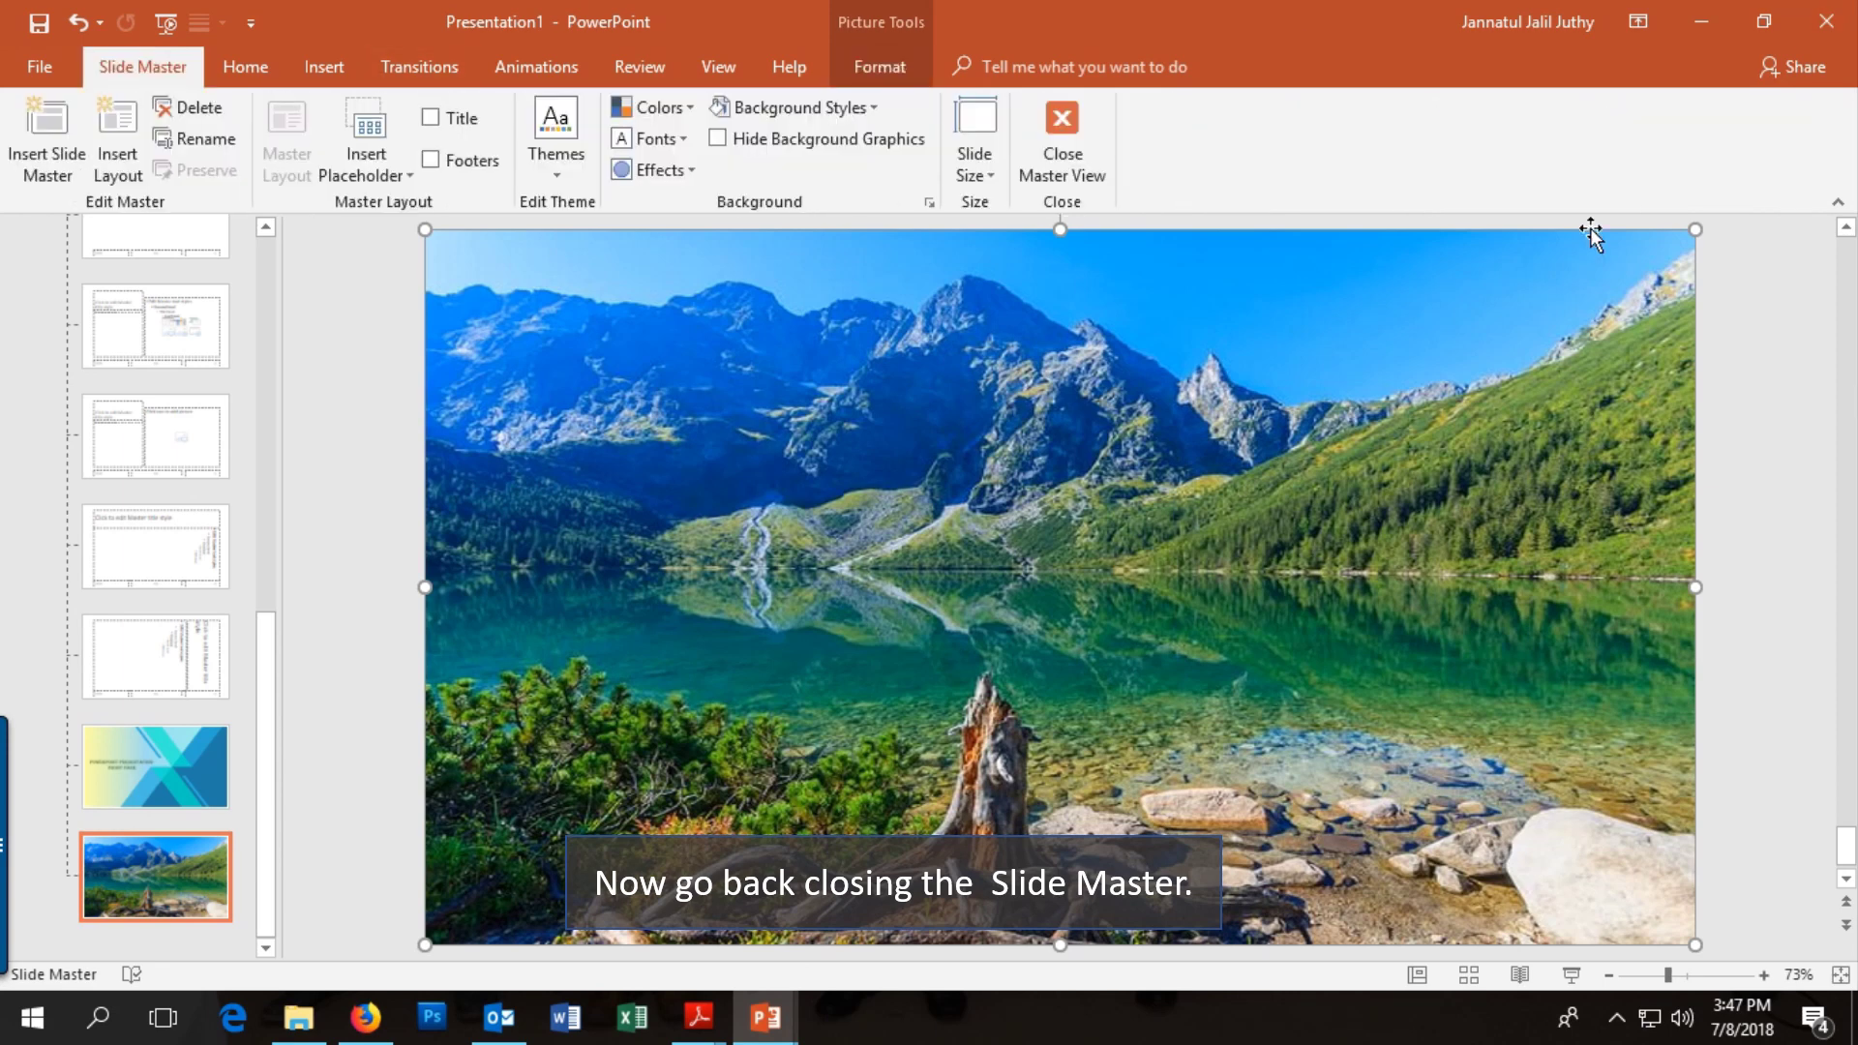
pyautogui.click(1061, 145)
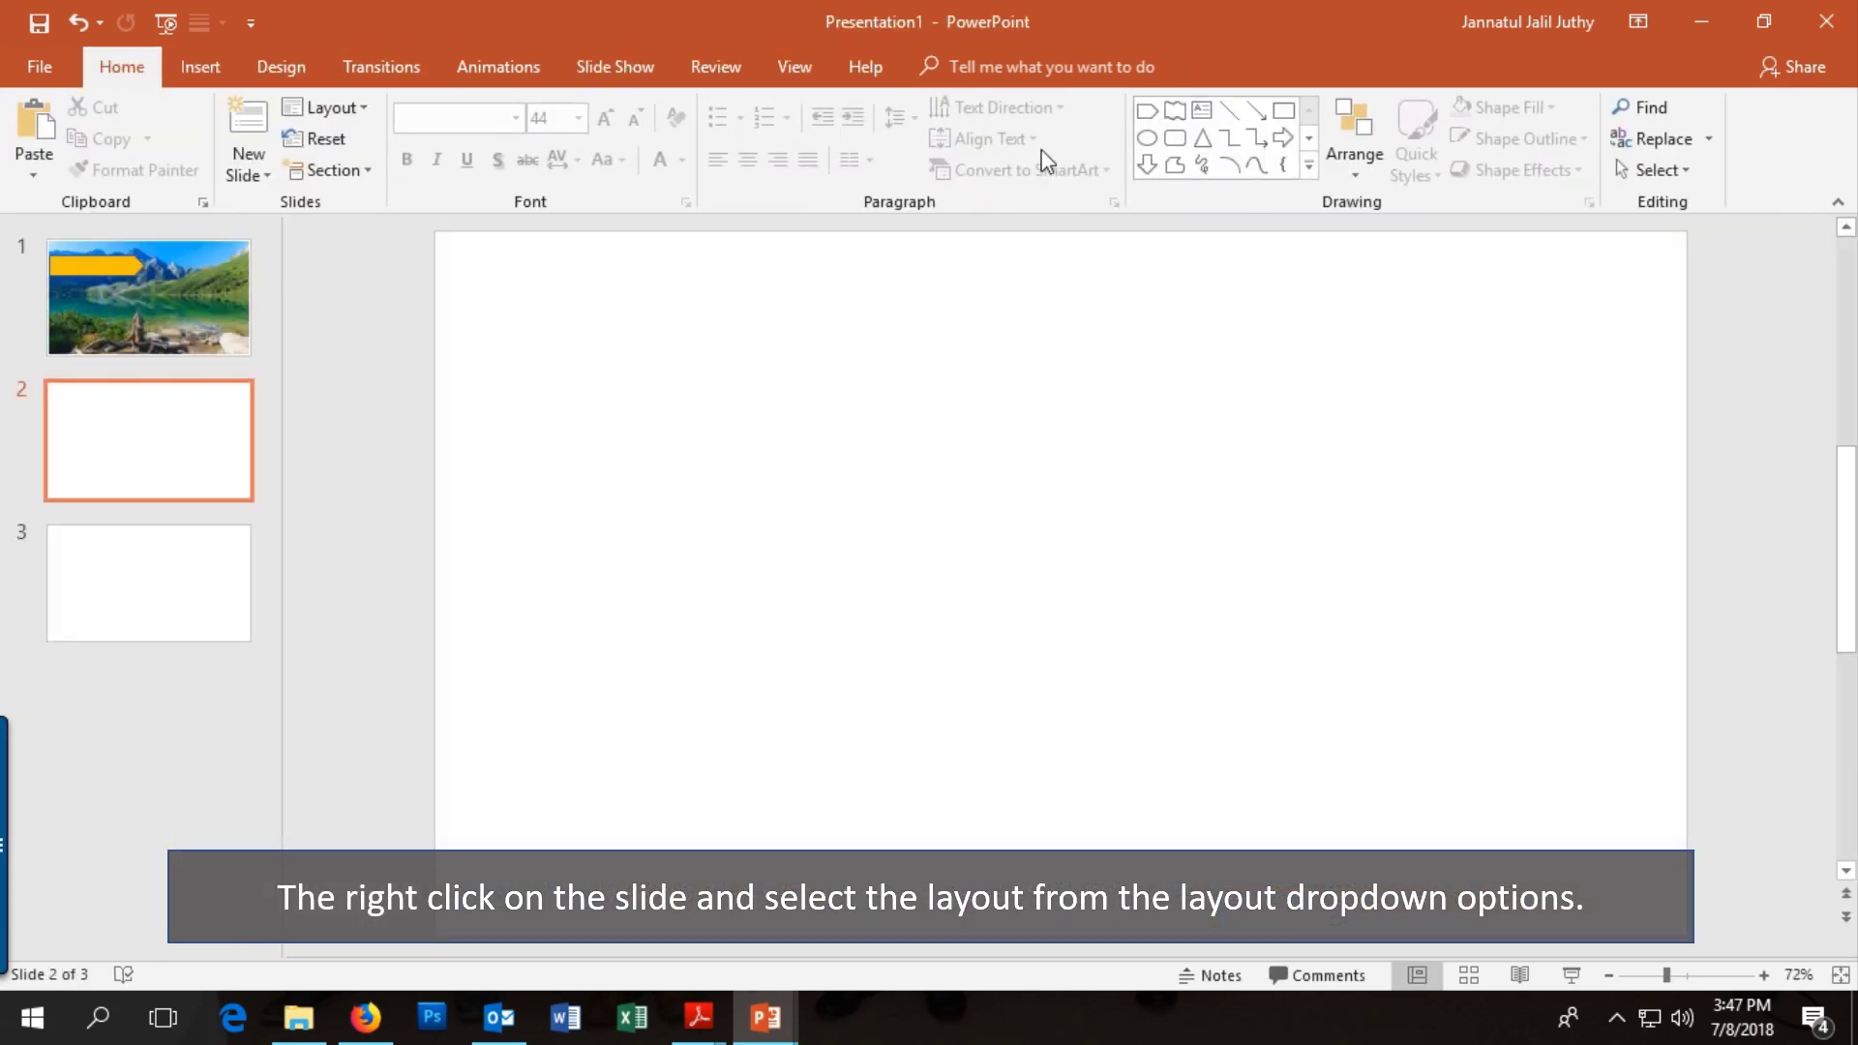
pyautogui.click(145, 452)
pyautogui.rightClick(913, 407)
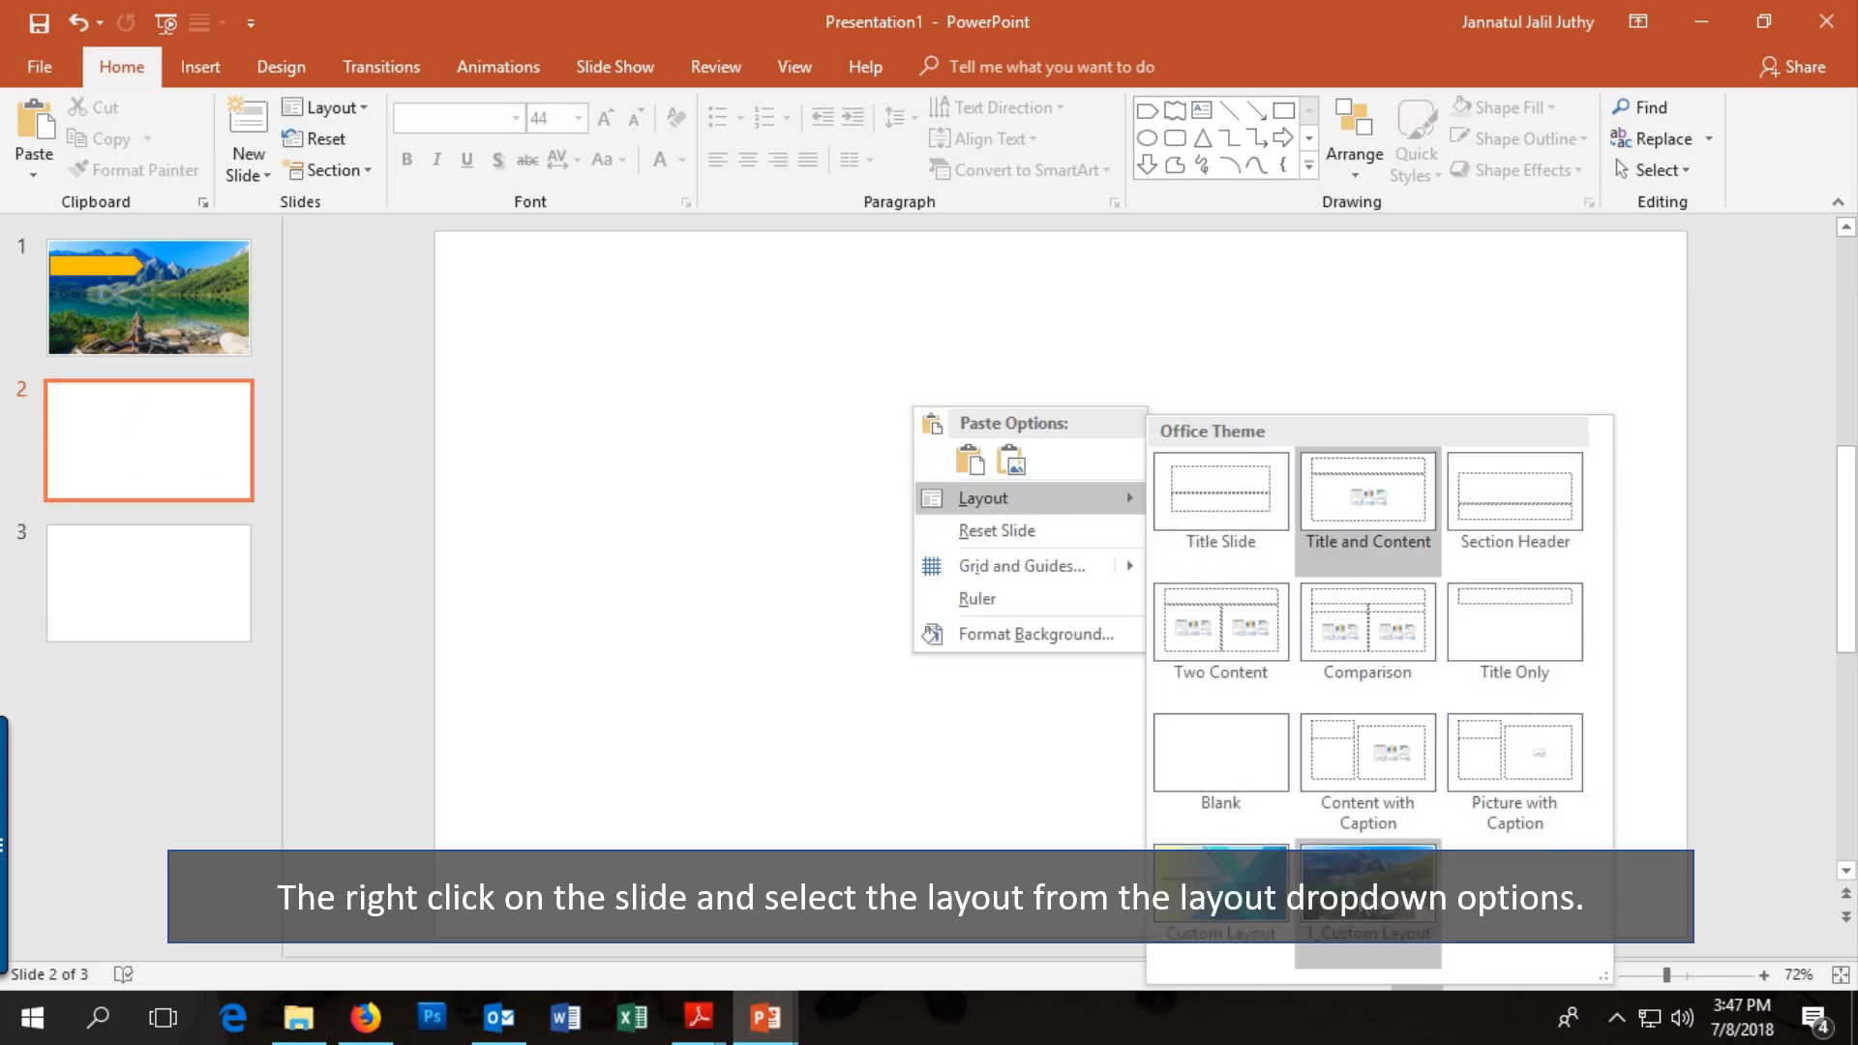
pyautogui.moveTo(983, 497)
pyautogui.click(1374, 920)
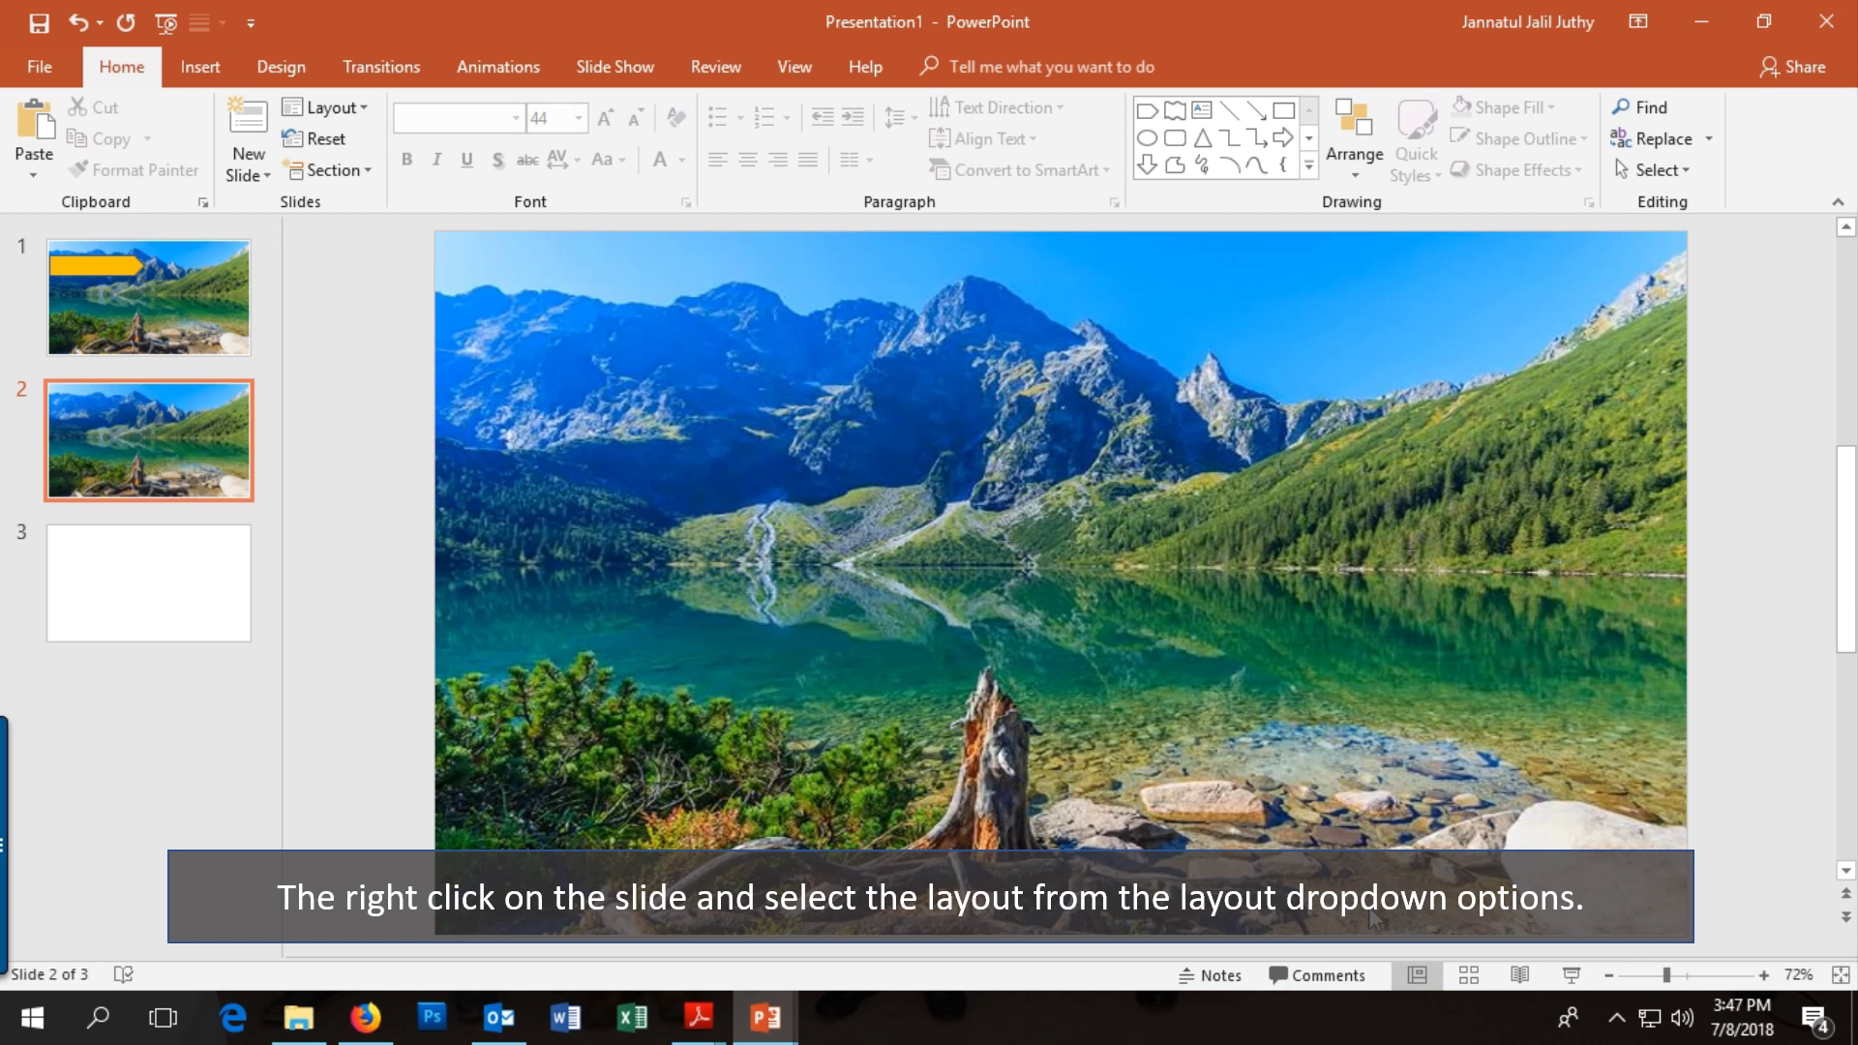
# Step: Add more slides after slide 2 using the mountain-lake layout
pyautogui.click(145, 474)
pyautogui.hotkey('ctrl', 'm')
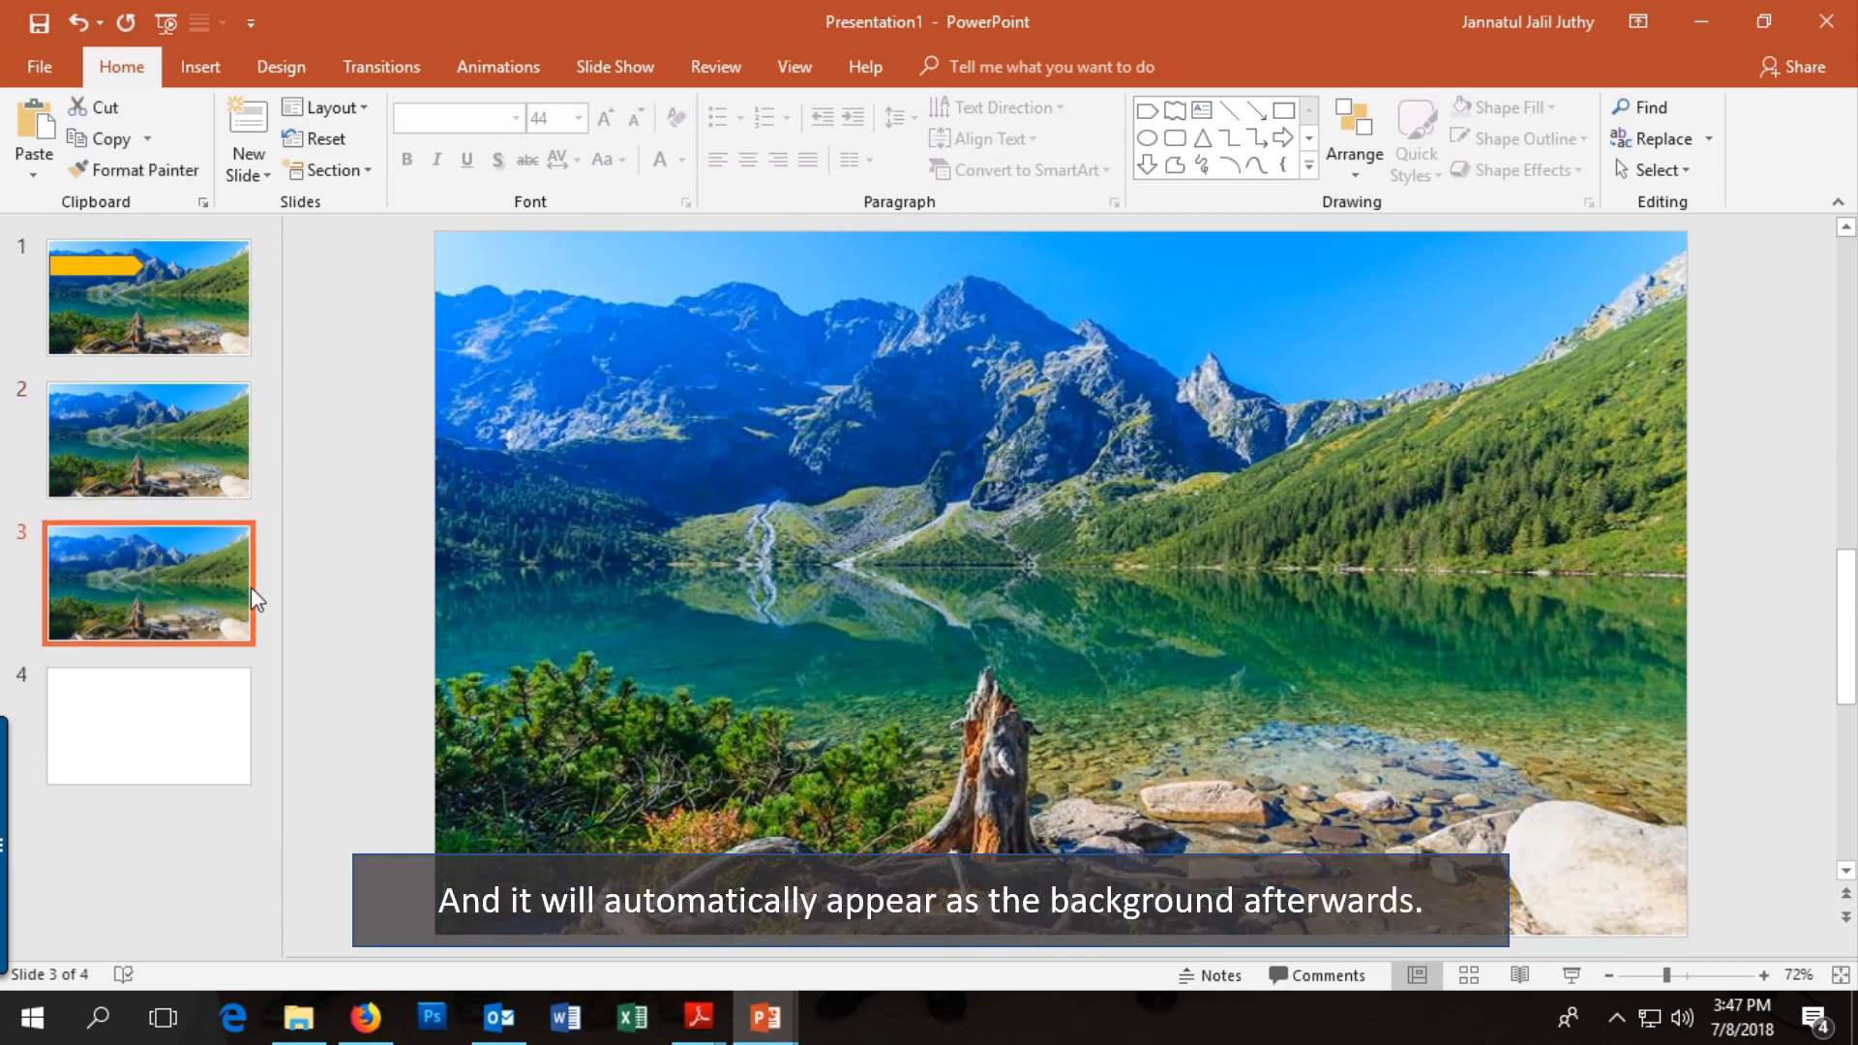
pyautogui.hotkey('ctrl', 'm')
pyautogui.hotkey('ctrl', 'm')
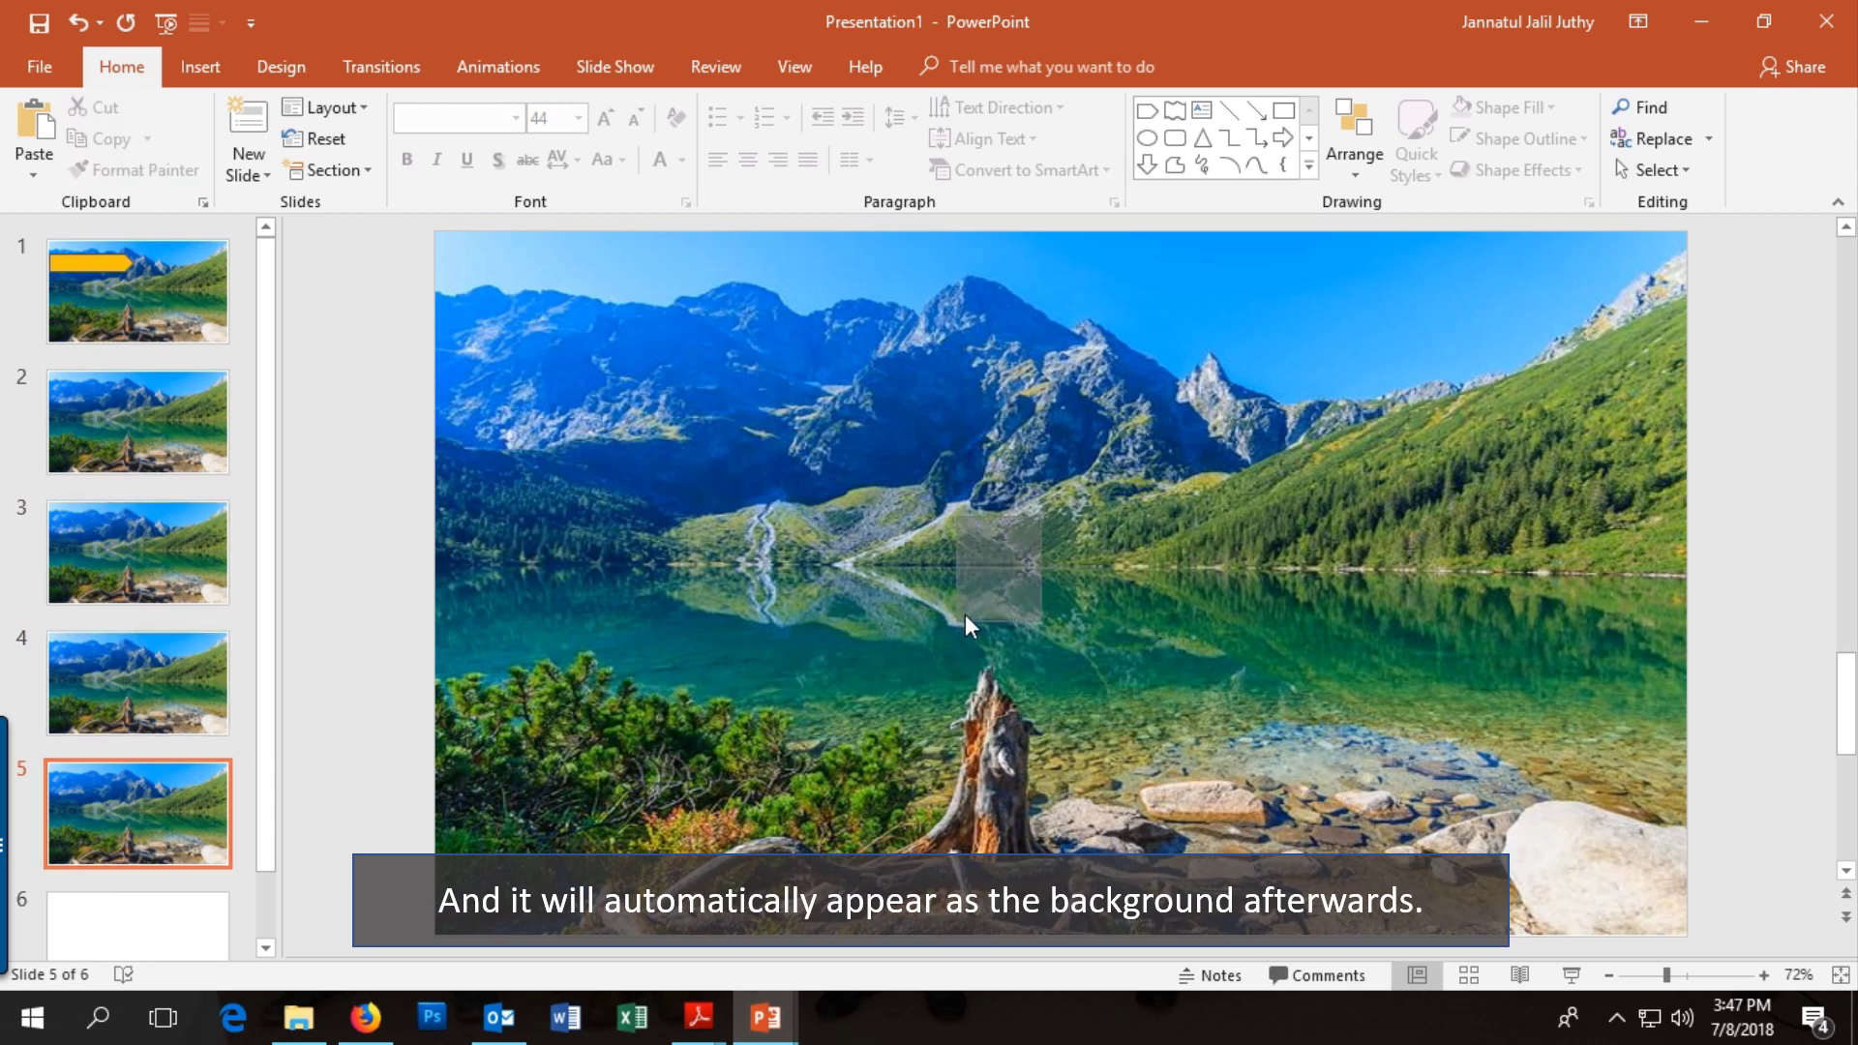
# Step: Copy the orange arrow from slide 1 onto slide 2 and position it at upper left
pyautogui.click(76, 253)
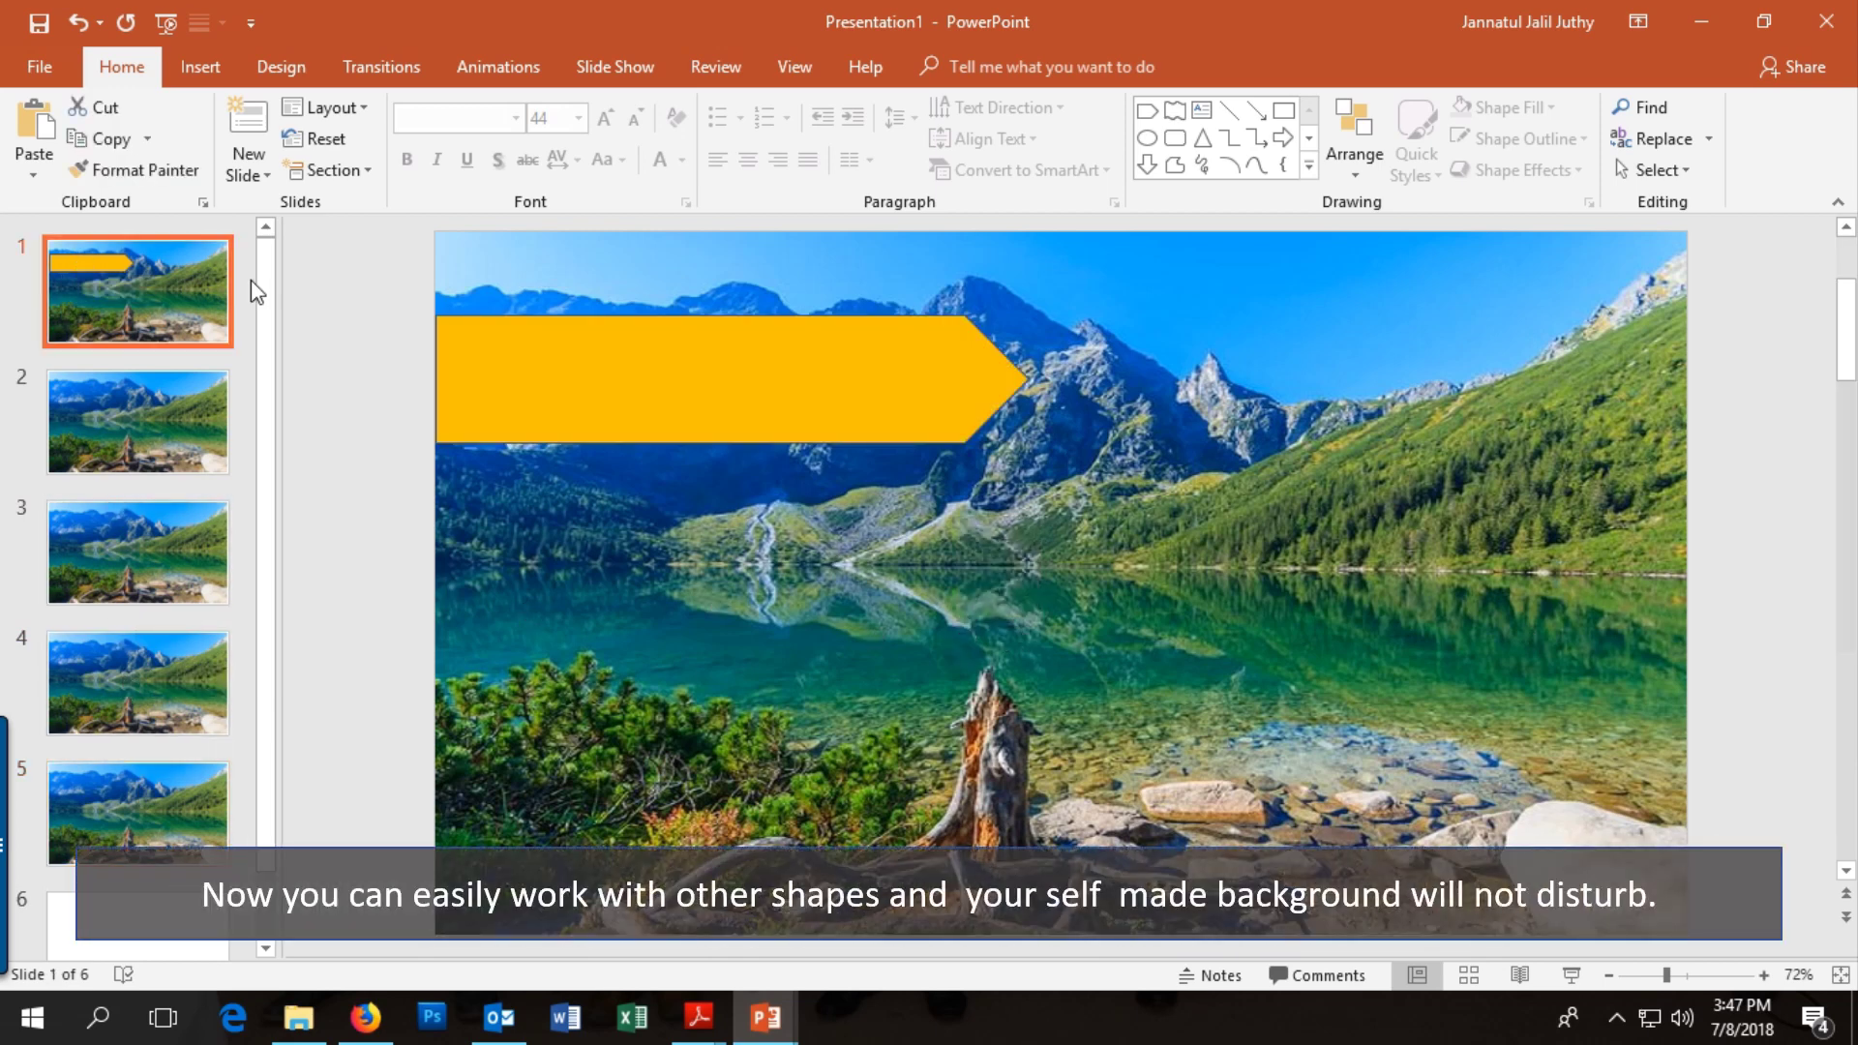
pyautogui.click(689, 363)
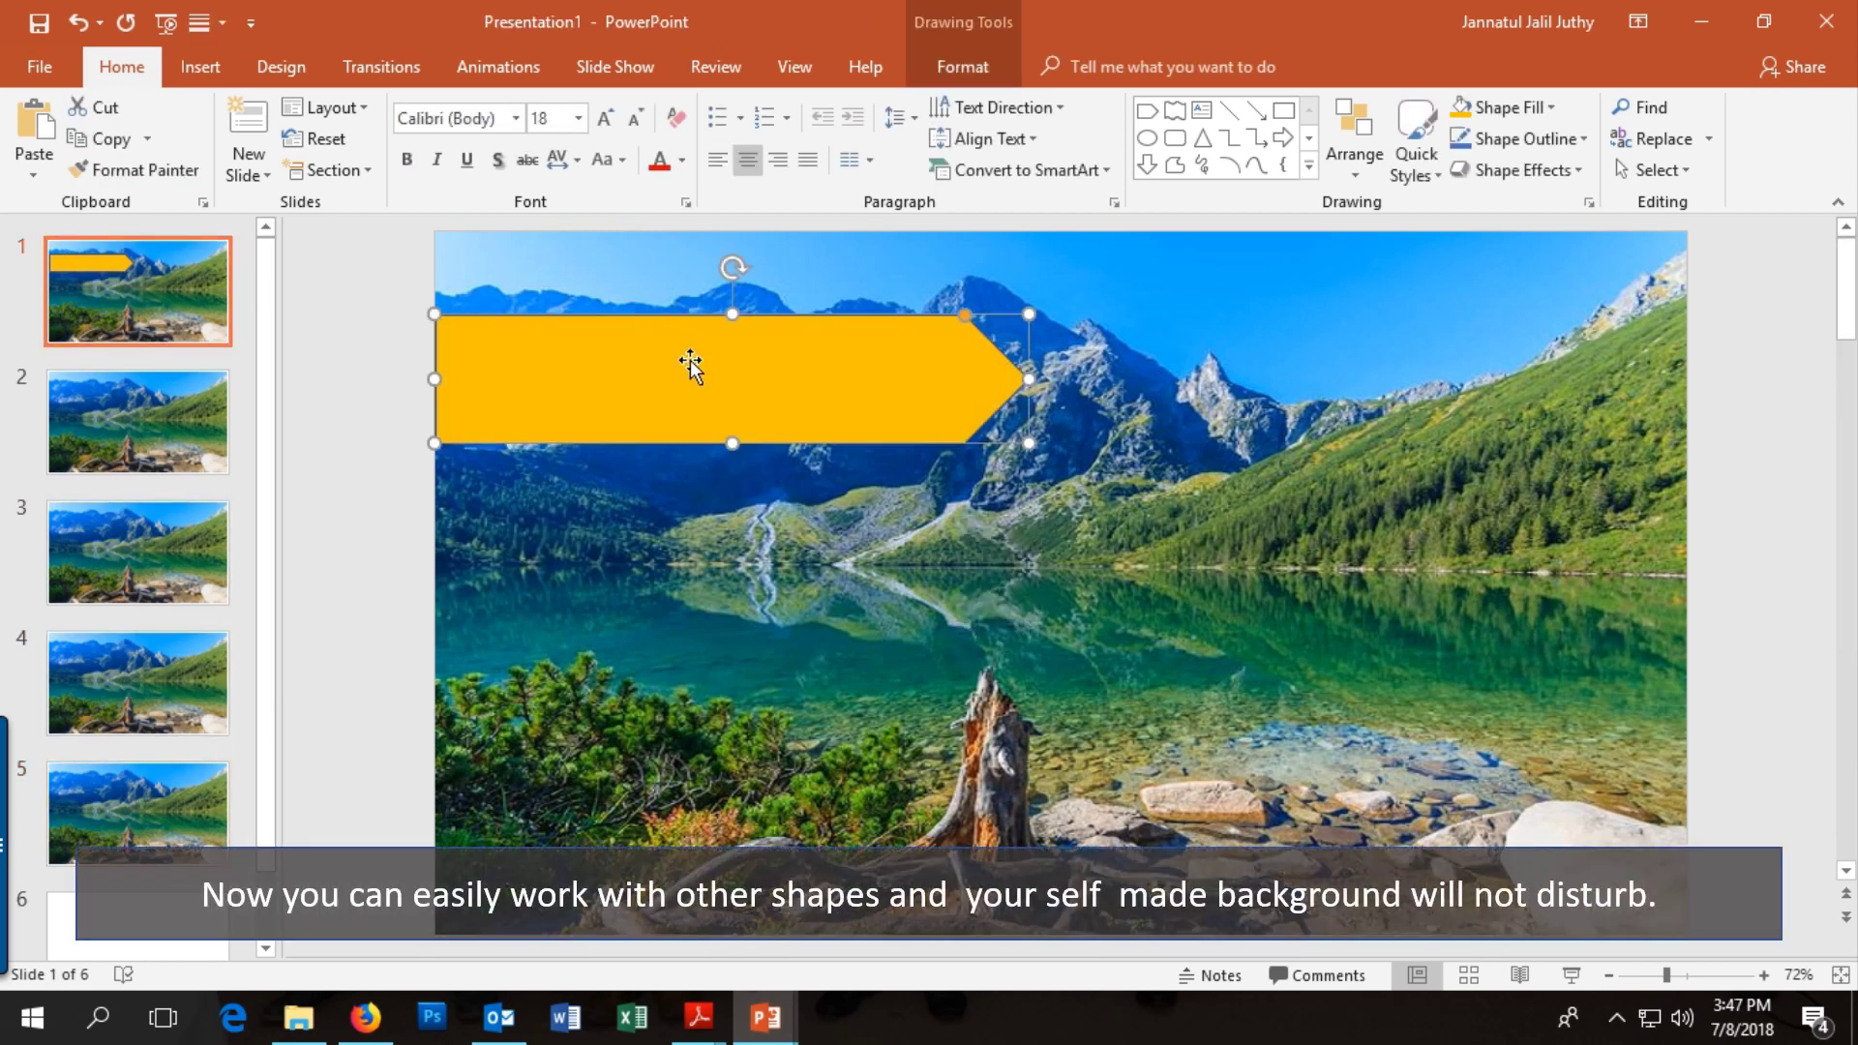
pyautogui.click(160, 408)
pyautogui.hotkey('ctrl', 'v')
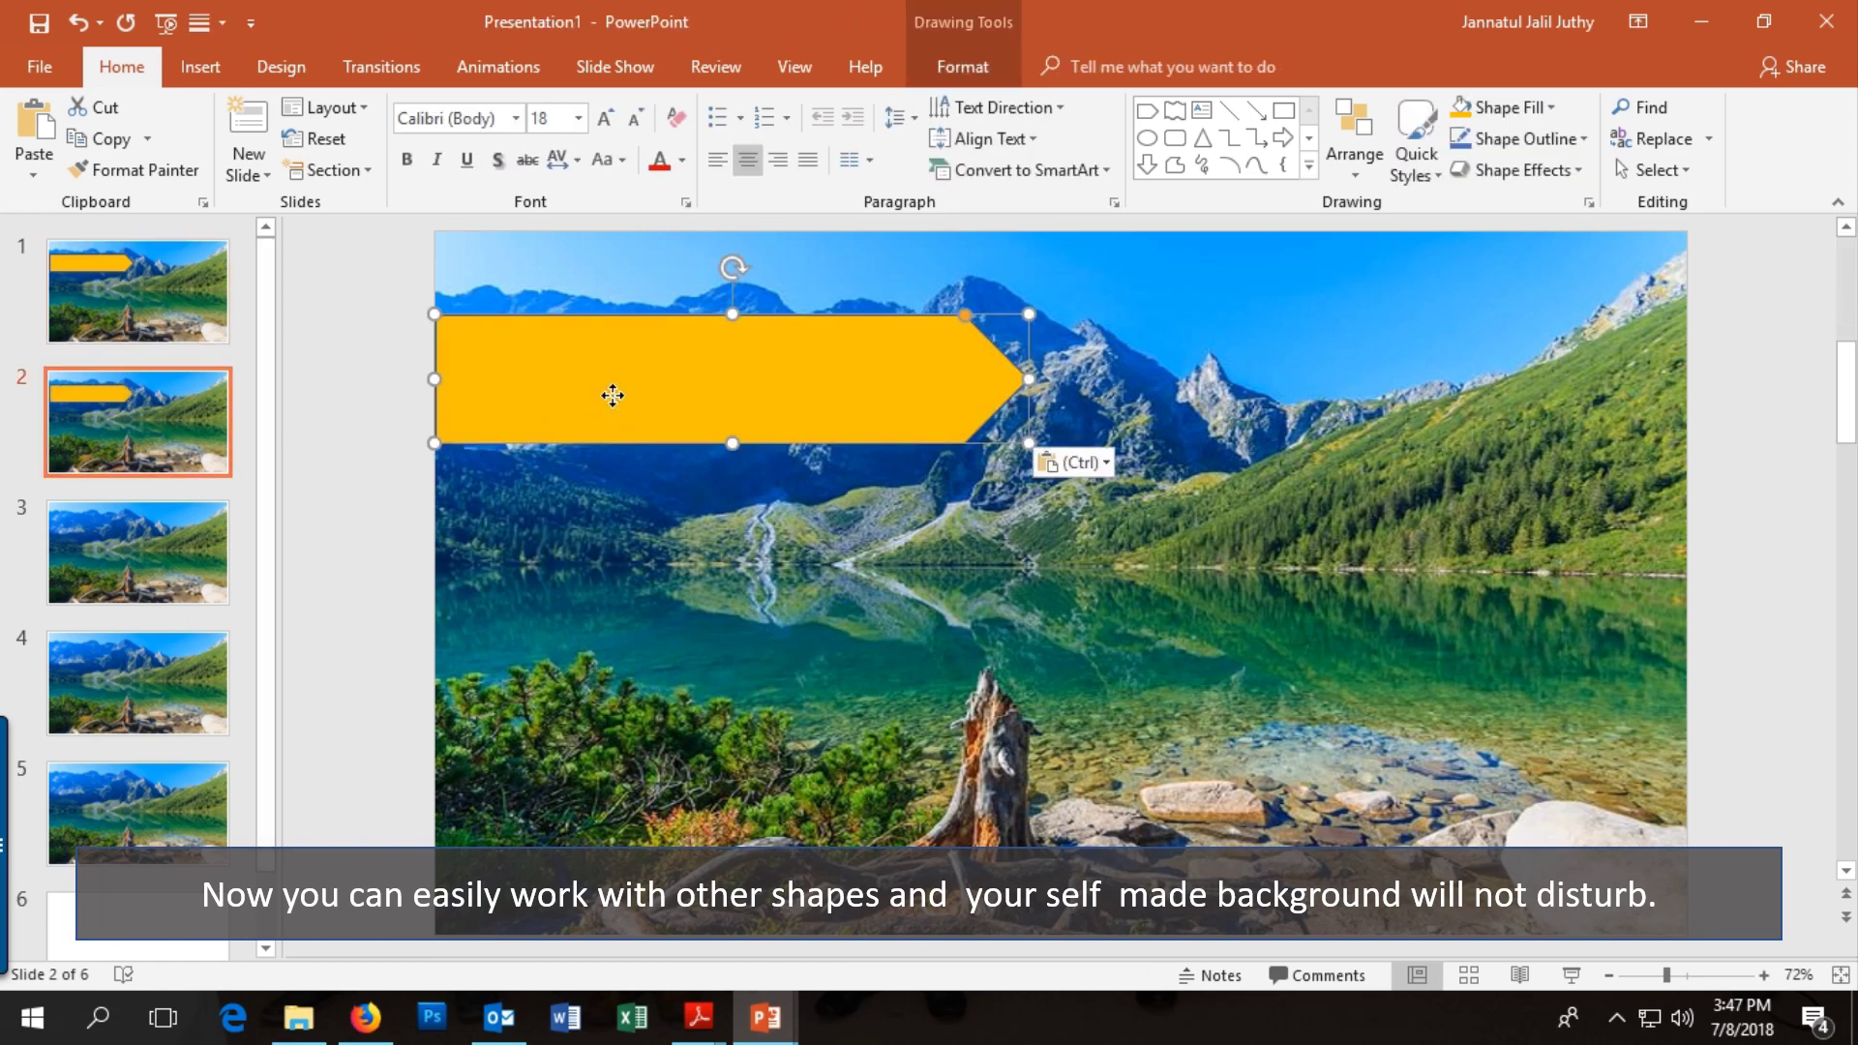
pyautogui.click(844, 646)
pyautogui.moveTo(840, 410); pyautogui.dragTo(839, 391)
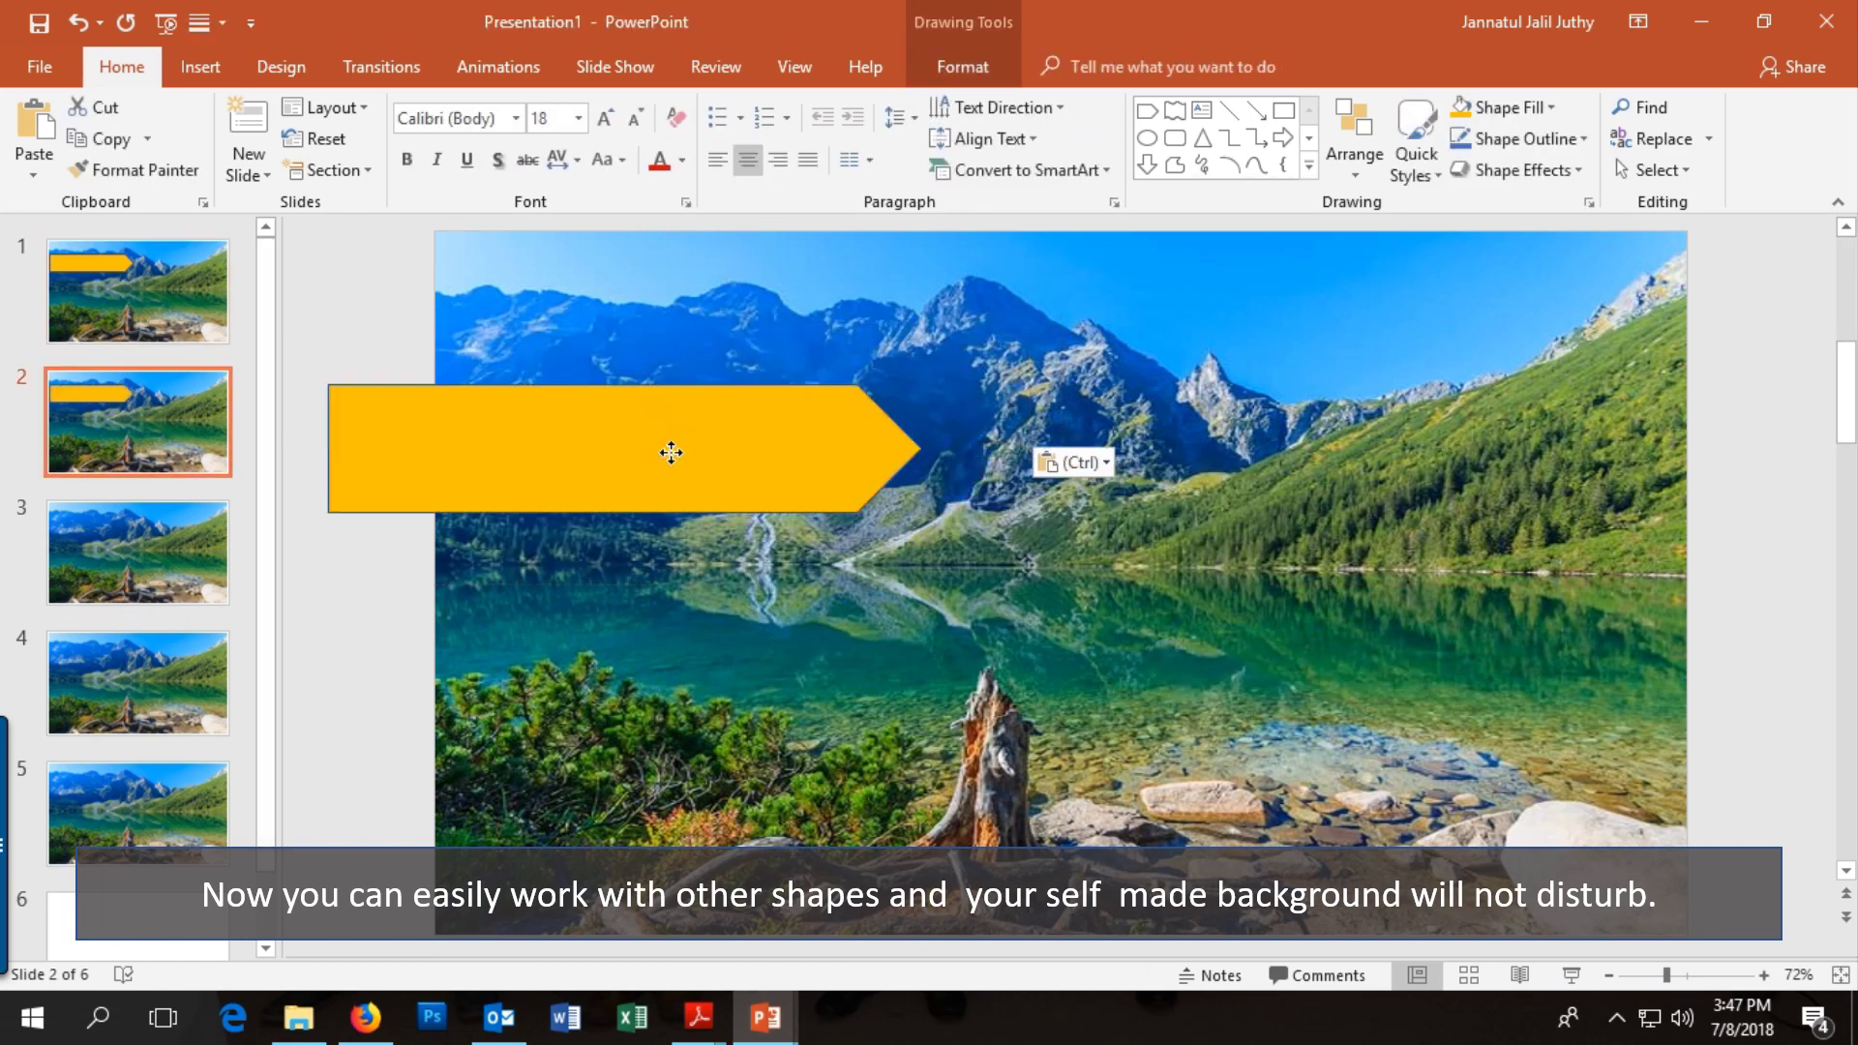
pyautogui.click(1006, 618)
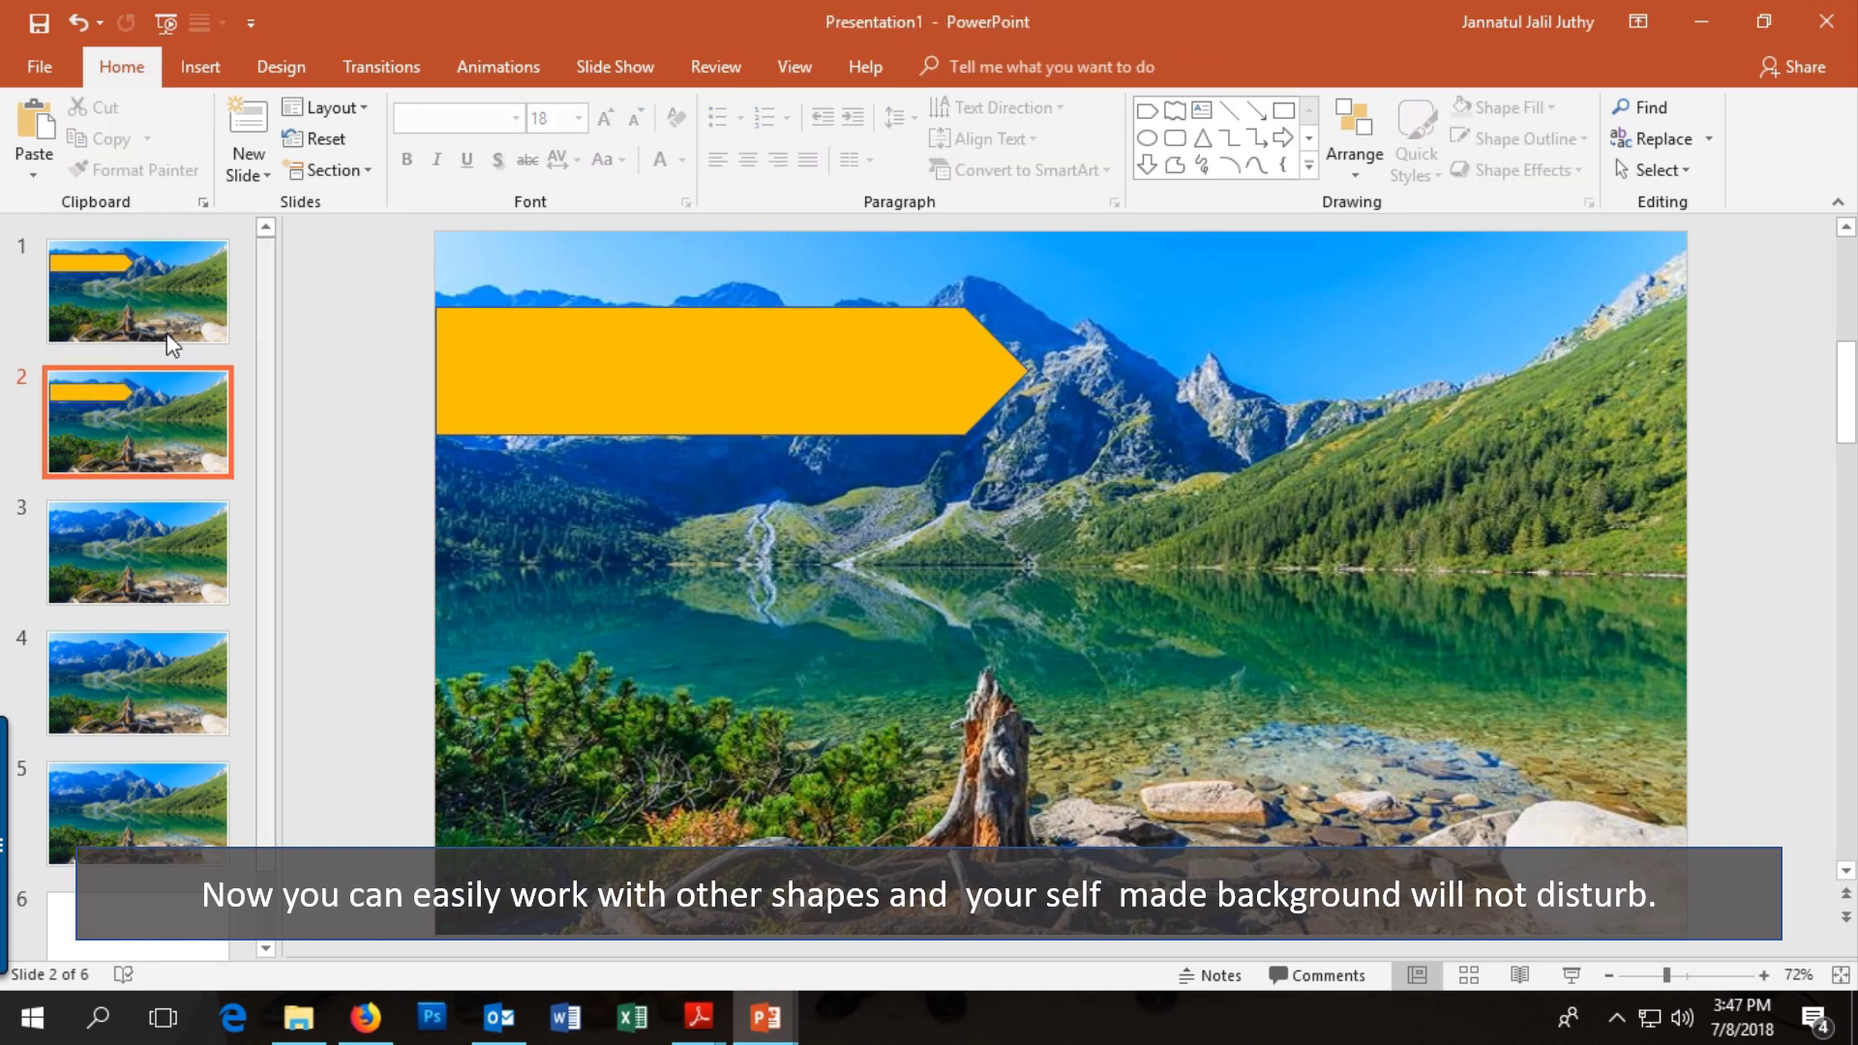